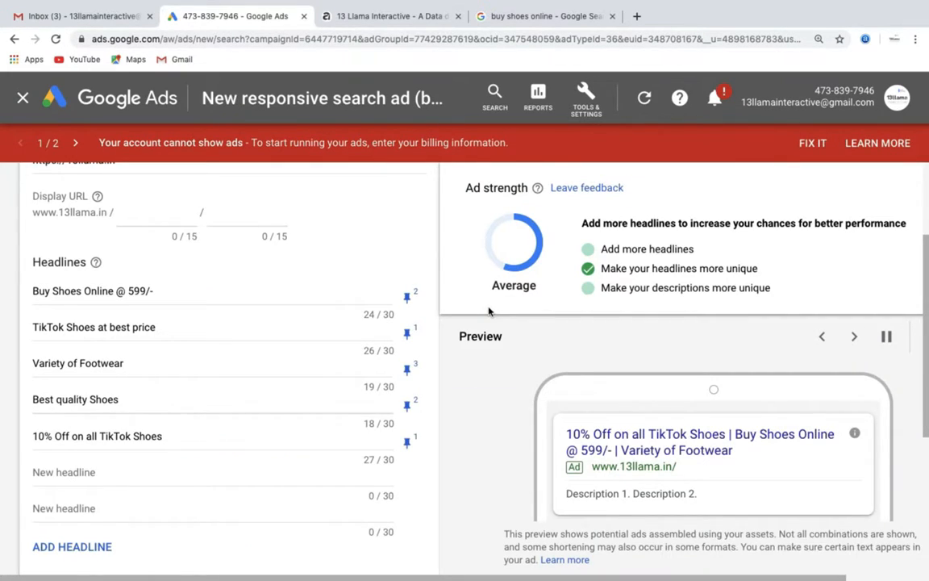
Cancel the half-built responsive search ad to bring up the 'Leave this page?' prompt
scroll(489, 311, "down", 4)
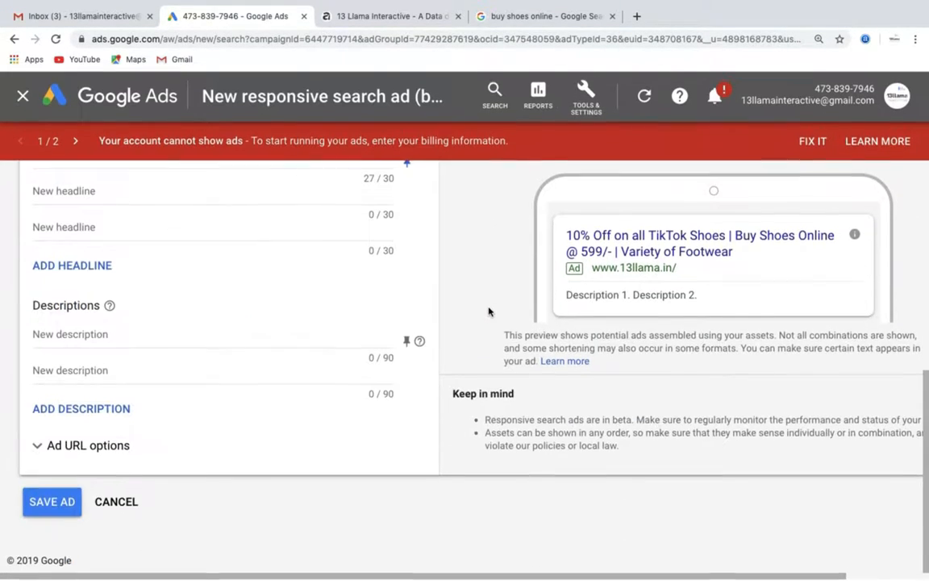
left_click(121, 504)
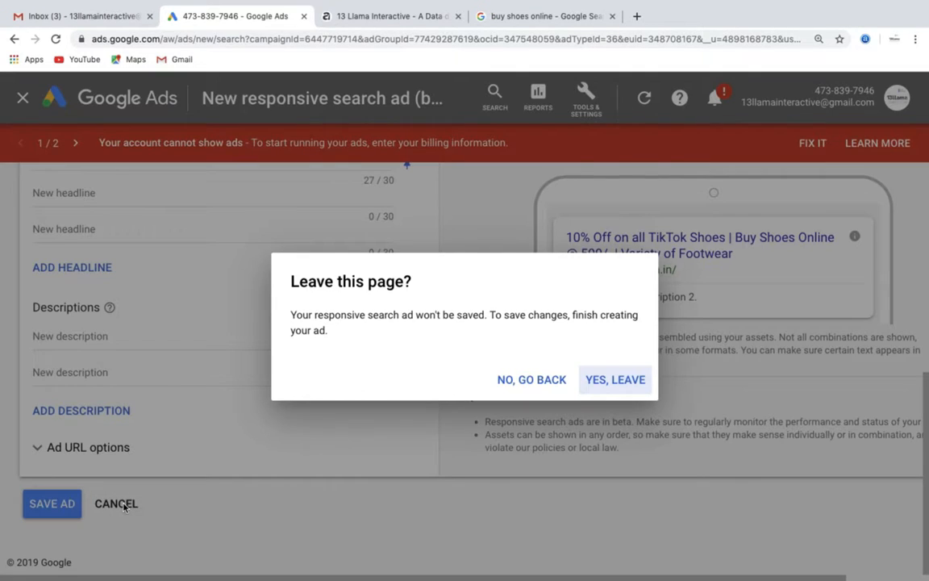
Leave without saving and view Ad group 1's extensions: the Sandals, Sports shoes and Gum boots callouts
left_click(636, 380)
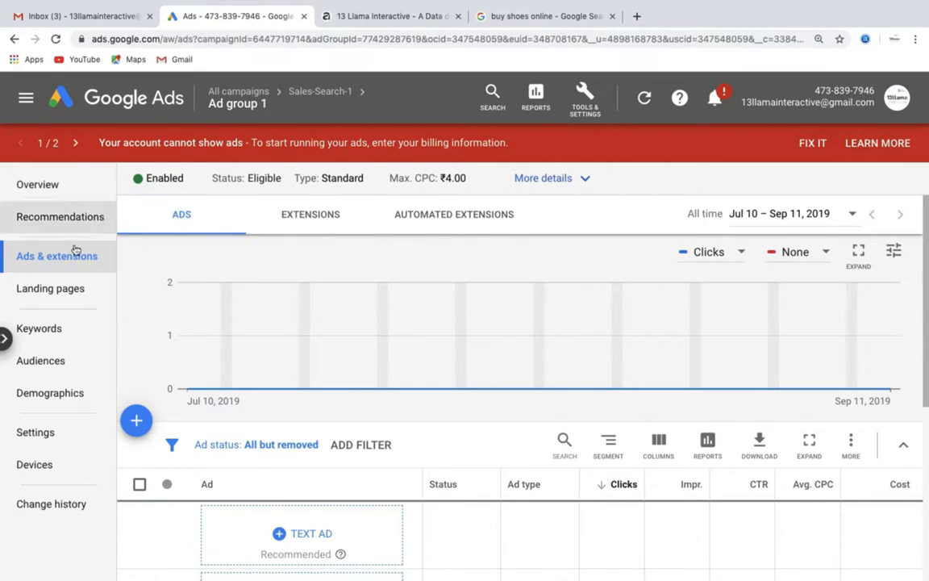
left_click(41, 258)
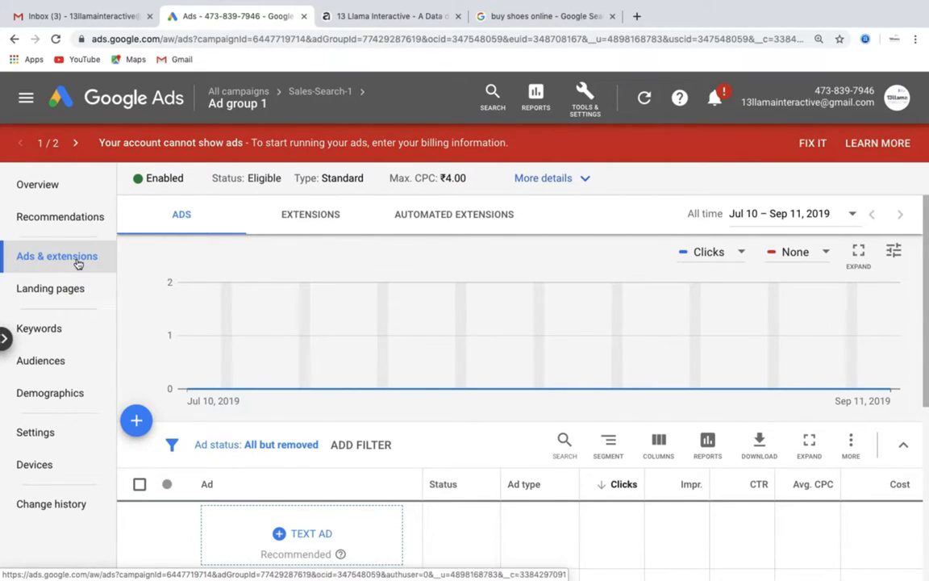
left_click(315, 215)
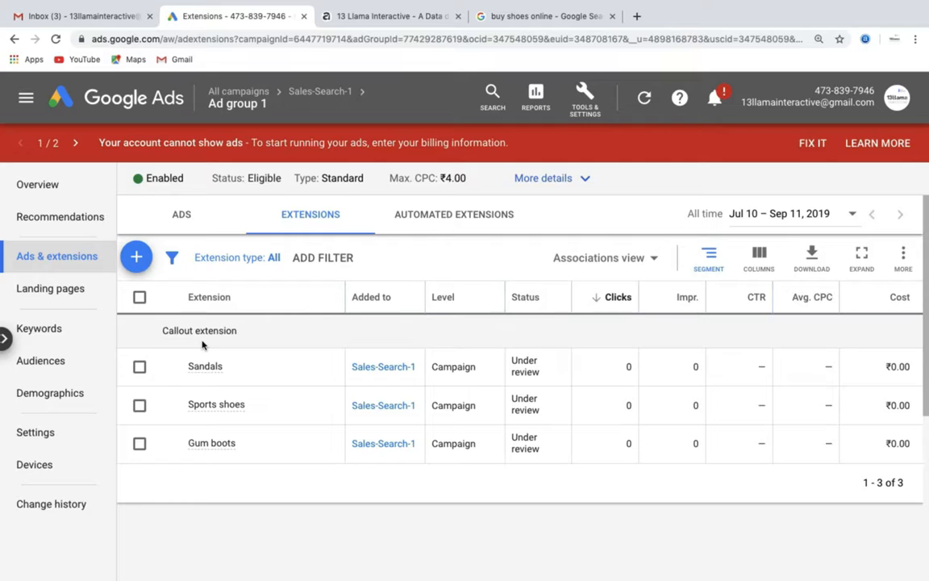
mouse_move(216, 444)
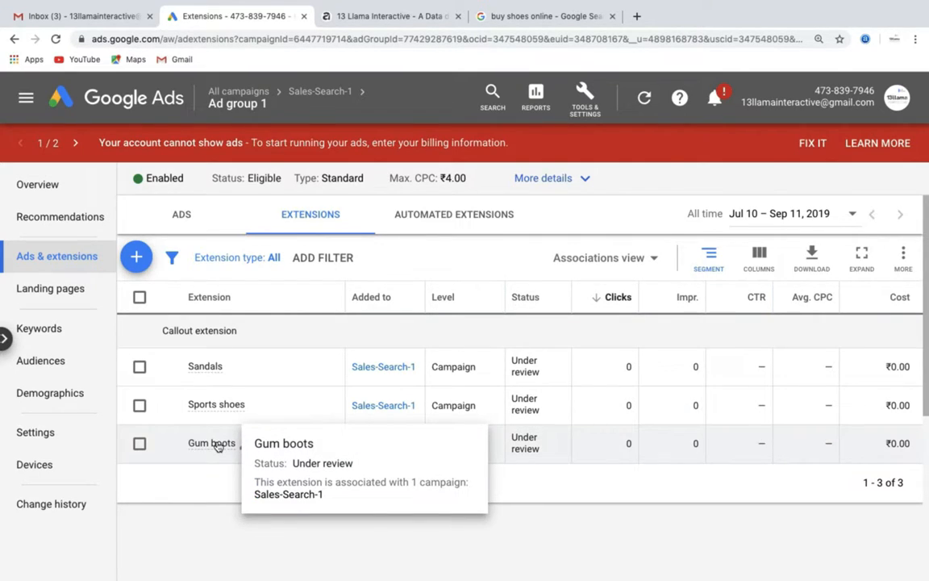
Start a new sitelink extension for the ad group
left_click(136, 258)
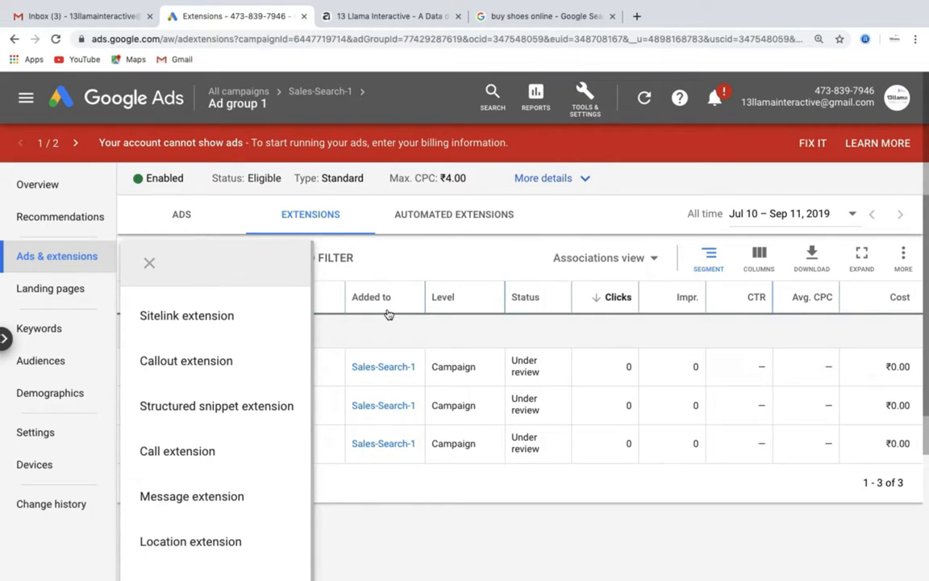
scroll(387, 313, "down", 1)
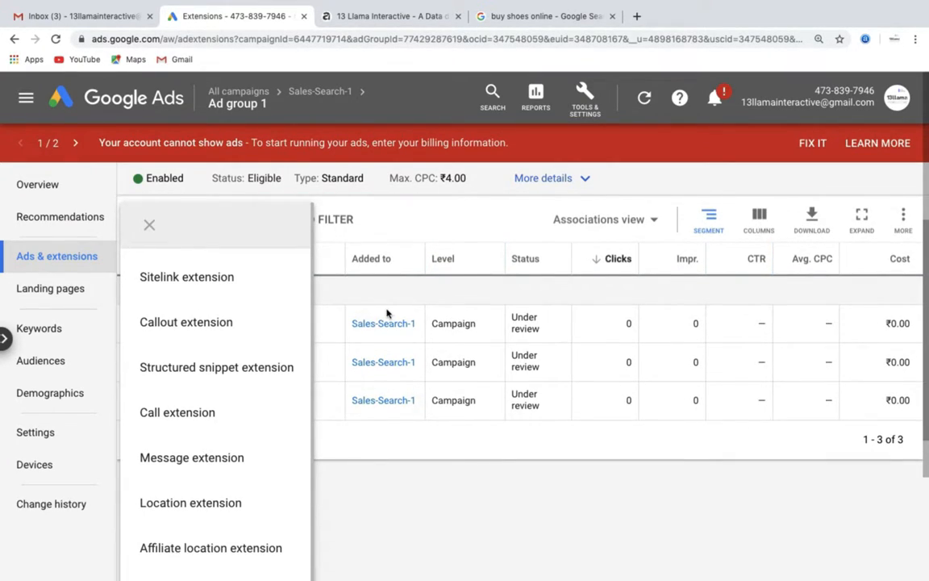
left_click(228, 285)
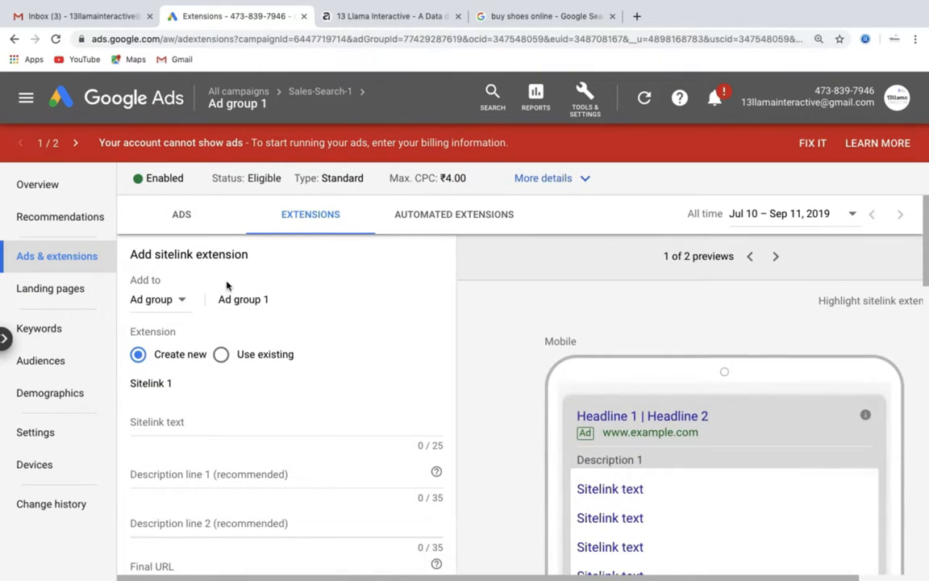
scroll(401, 343, "down", 2)
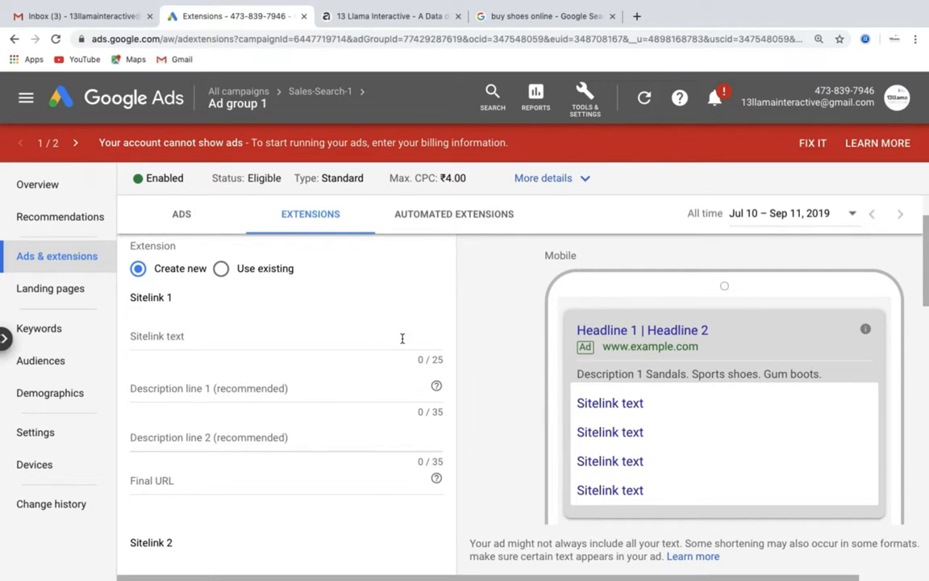
Name Sitelink 1 'Women Shoes' with description 'Variety of colours and designs'
left_click(222, 338)
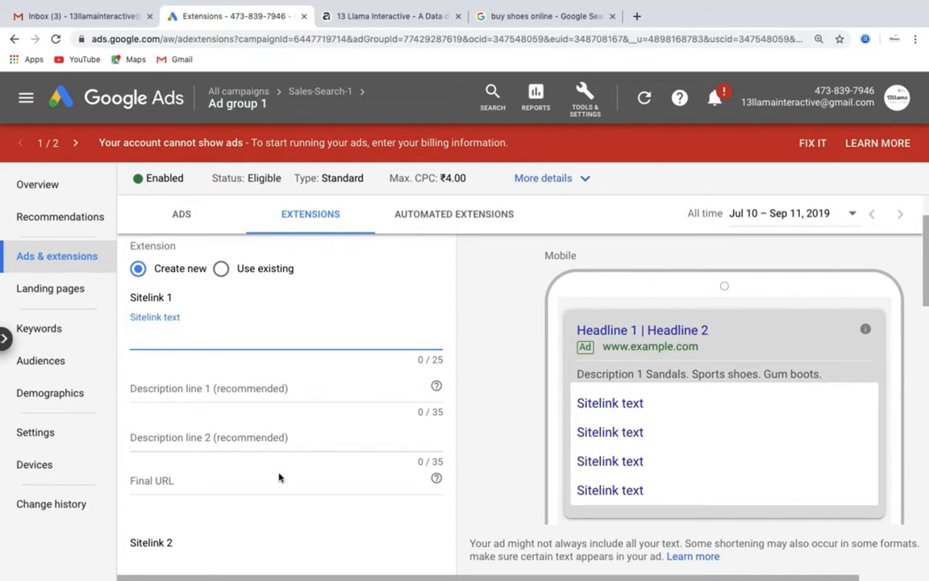
type("Women")
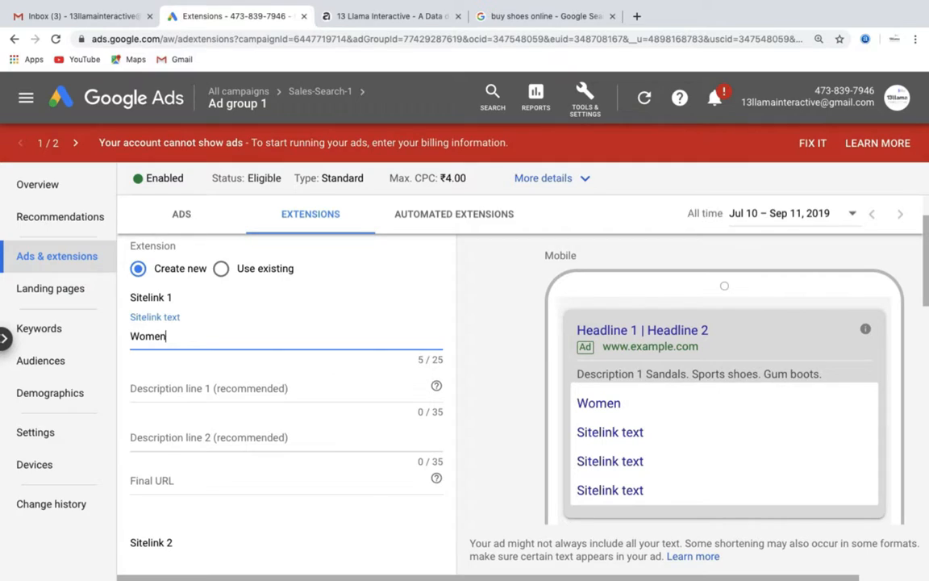
type(" Shoes")
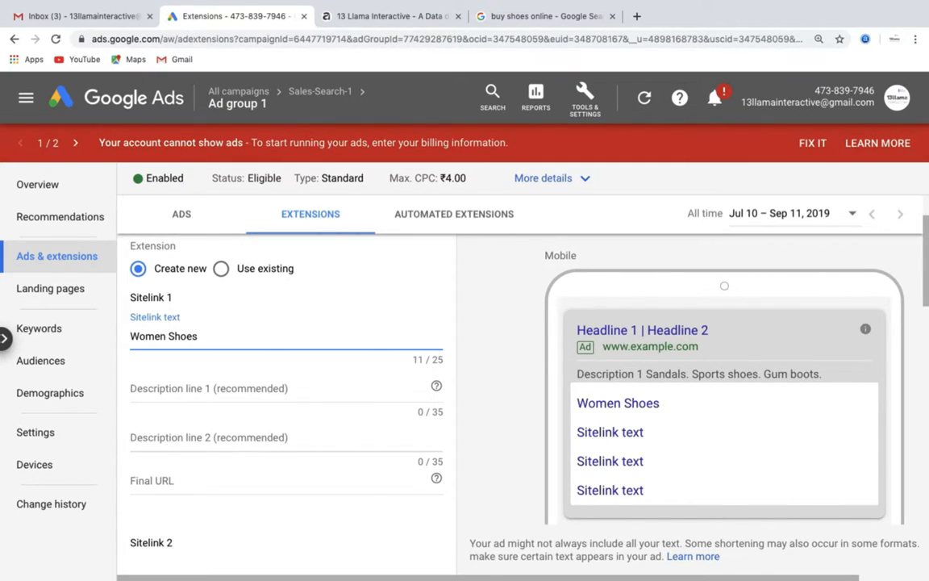
left_click(254, 391)
type("Variety of clours and designs")
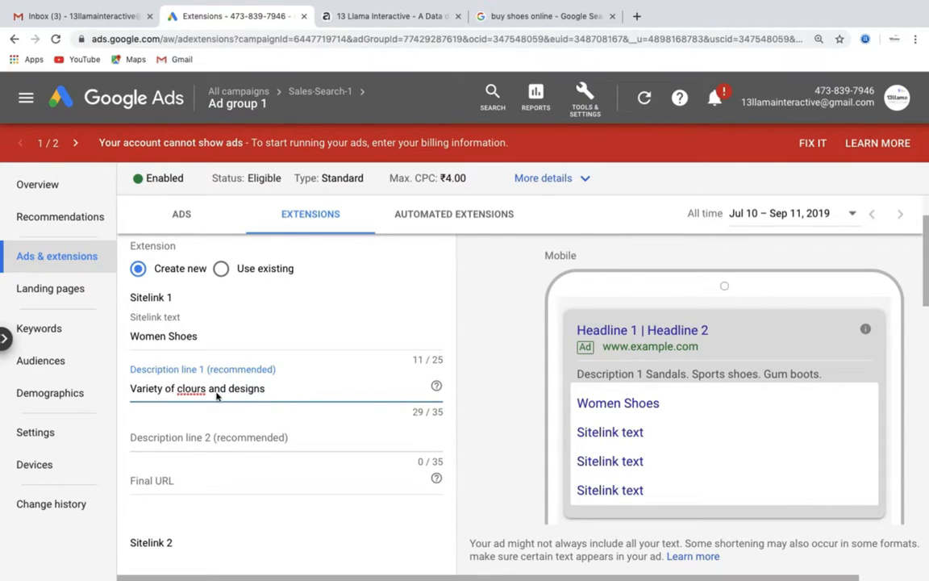
left_click(187, 389)
key("BackSpace")
key("BackSpace")
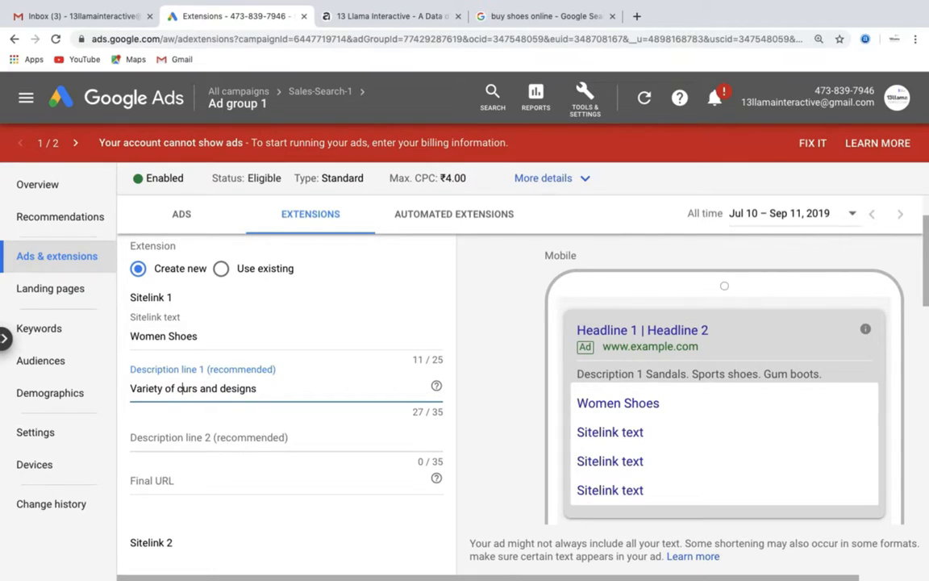
type("olo")
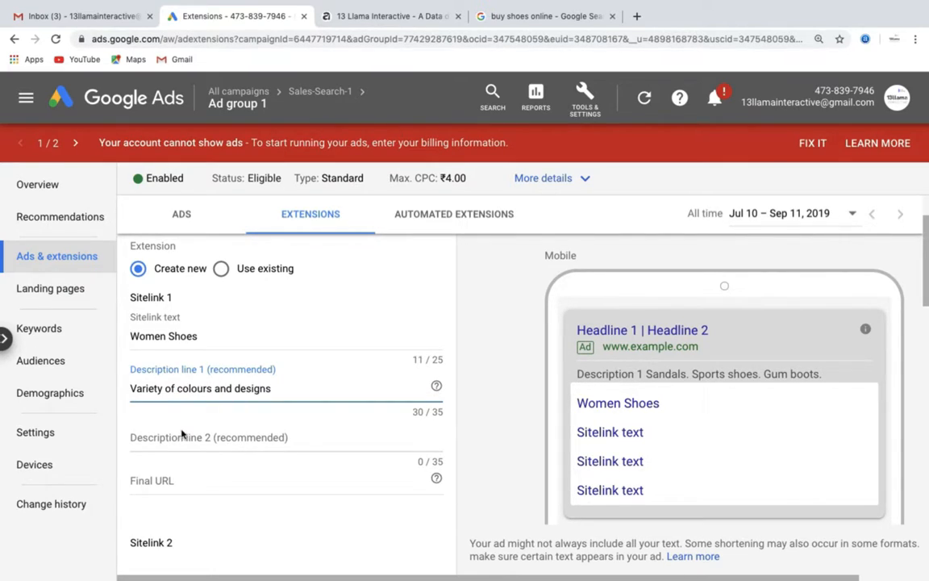
Set Sitelink 1's final URL to 13llama.in/womenshoes
left_click(162, 481)
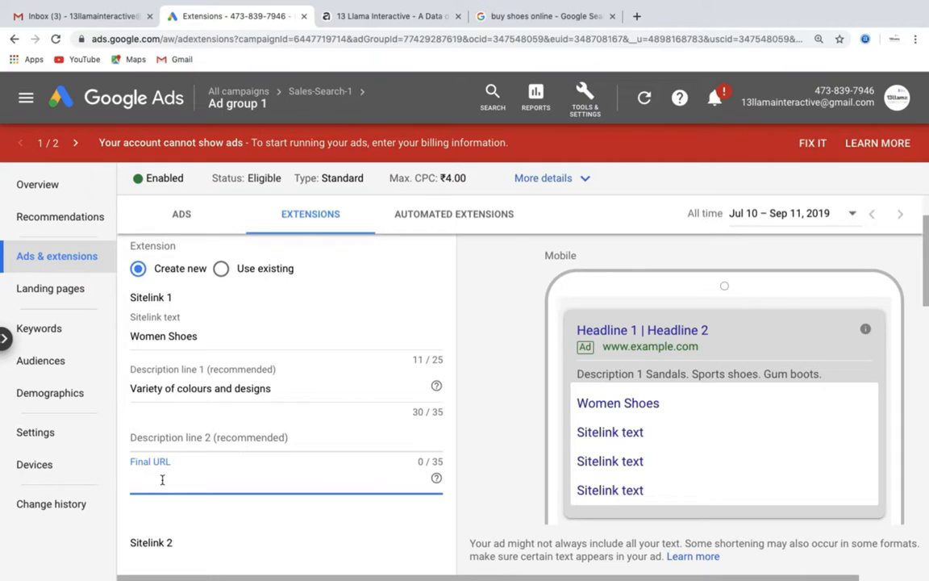
type("13llama.in/womenshoes")
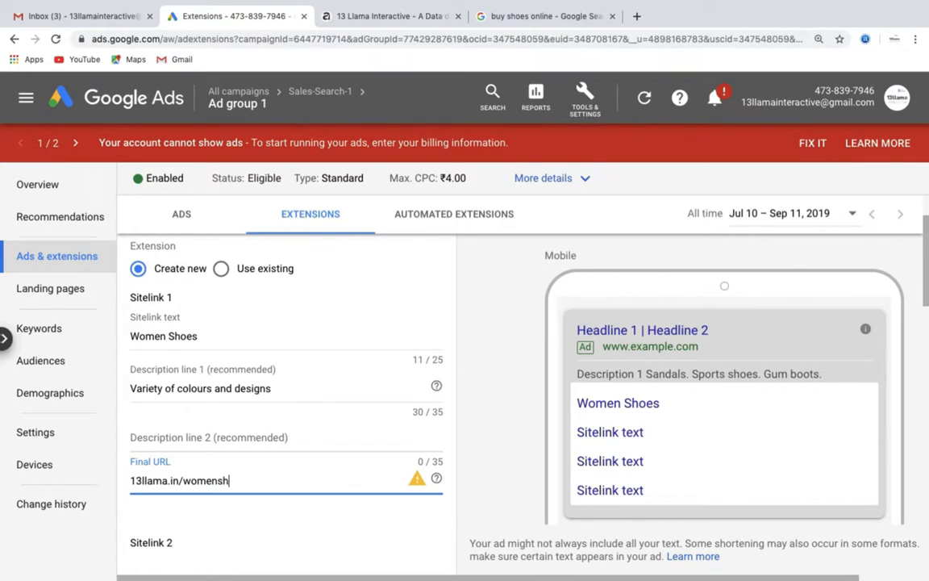
left_click(193, 525)
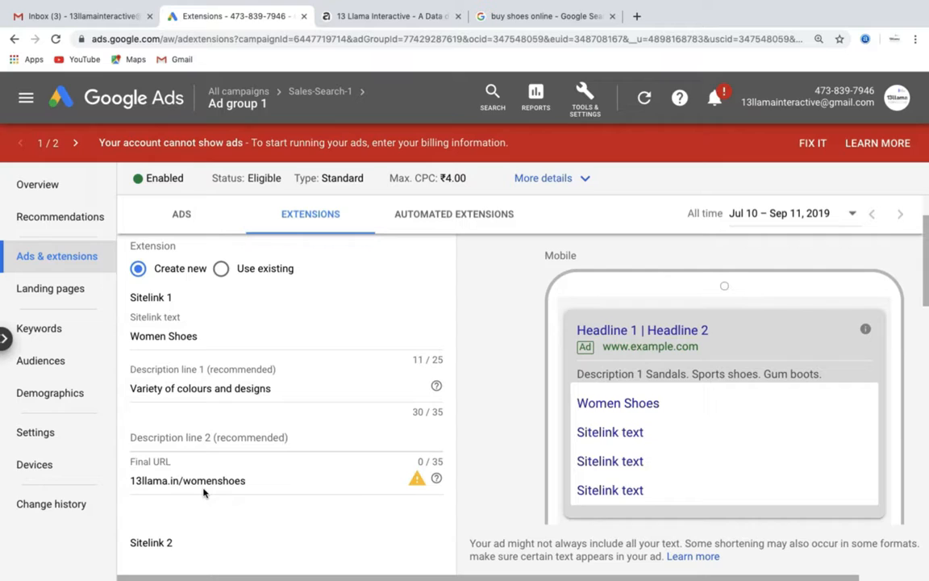
scroll(218, 435, "down", 1)
scroll(218, 435, "down", 1)
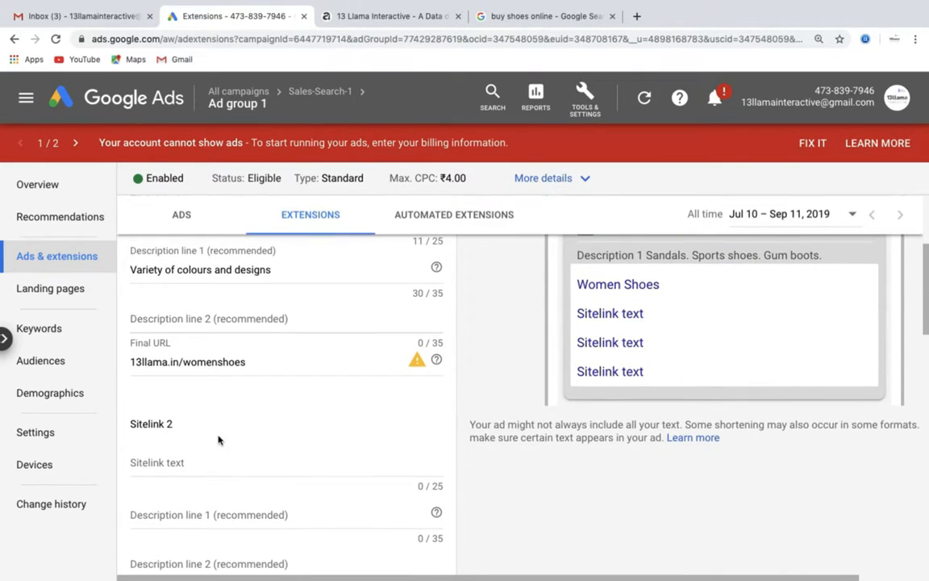
Enter Sitelink 2: 'Mens Shoes', 'Formal and Sports shoes available', URL 13llama.in/menshoes
left_click(192, 453)
type("Mens")
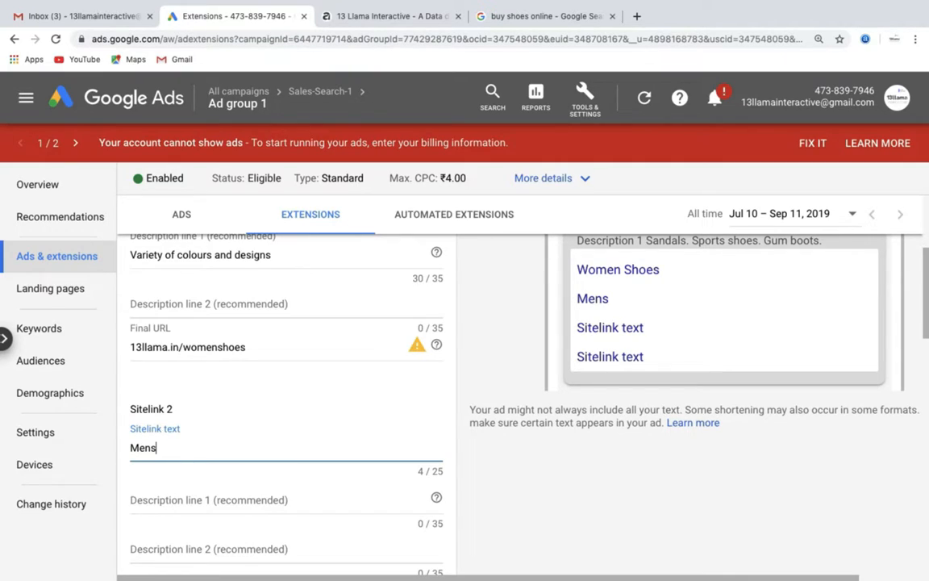
type(" Shoes")
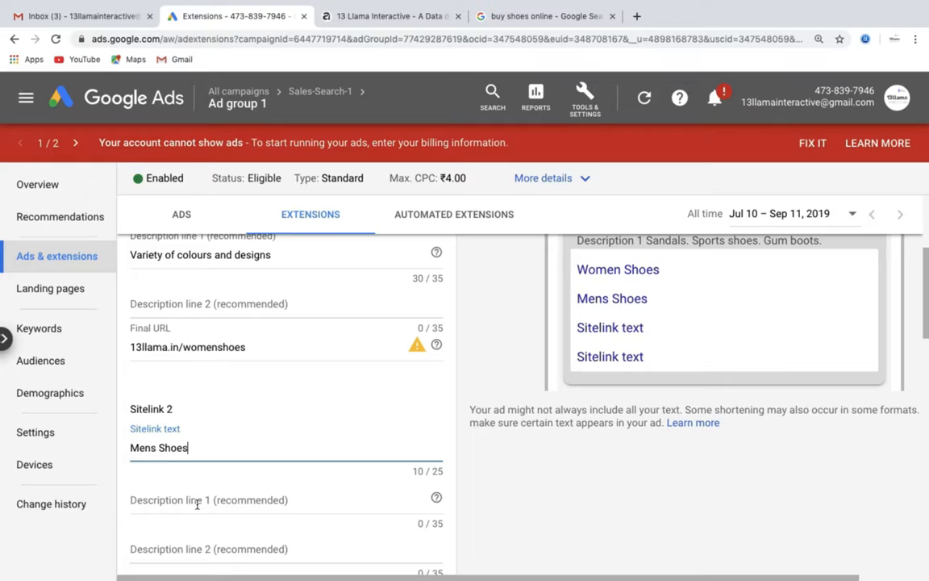
left_click(197, 504)
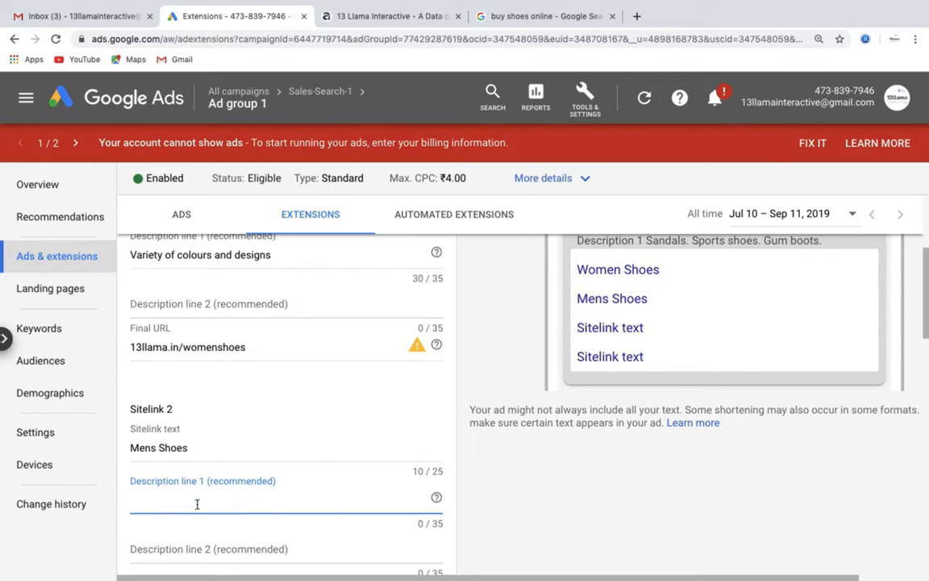
type("Formal and Sports shoes a")
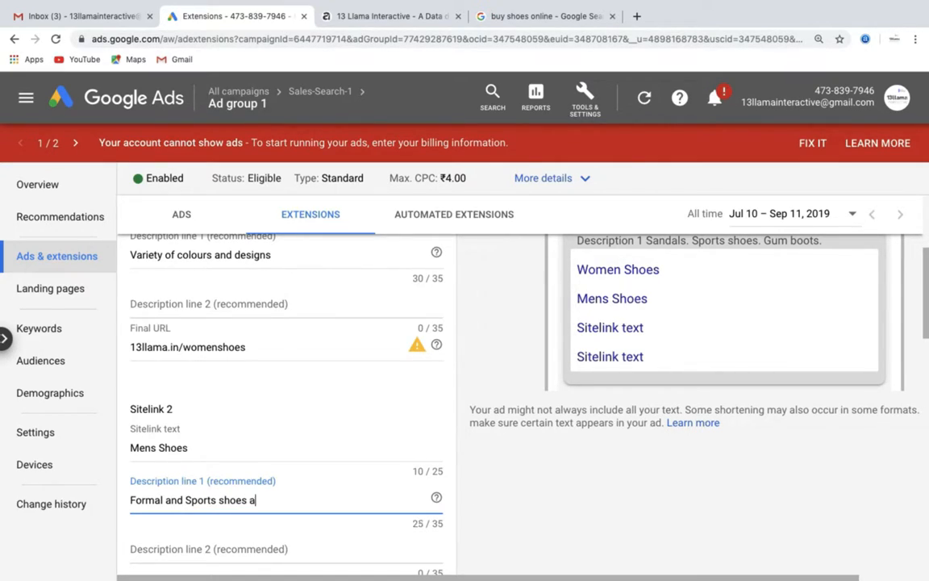
type("vailable")
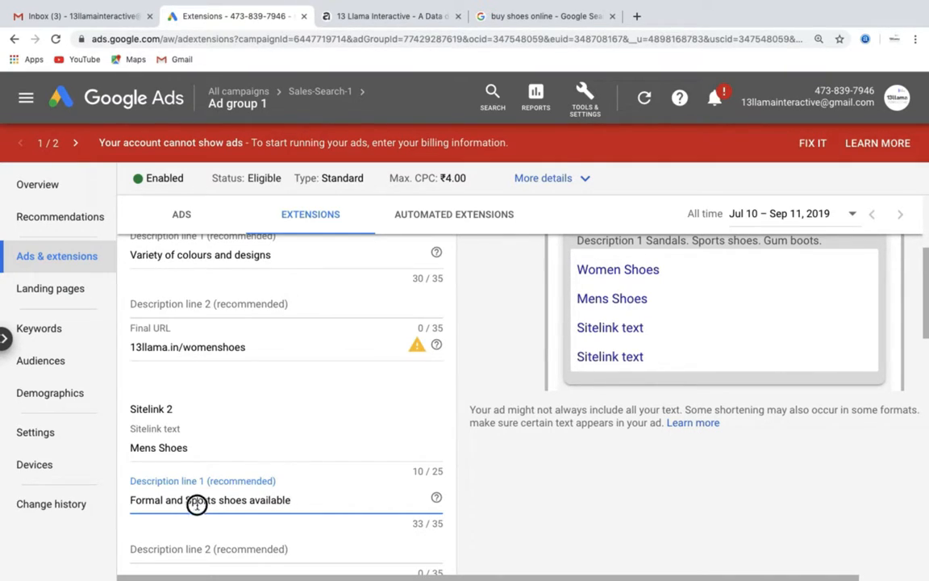
left_click_drag(197, 501, 202, 558)
scroll(202, 559, "down", 2)
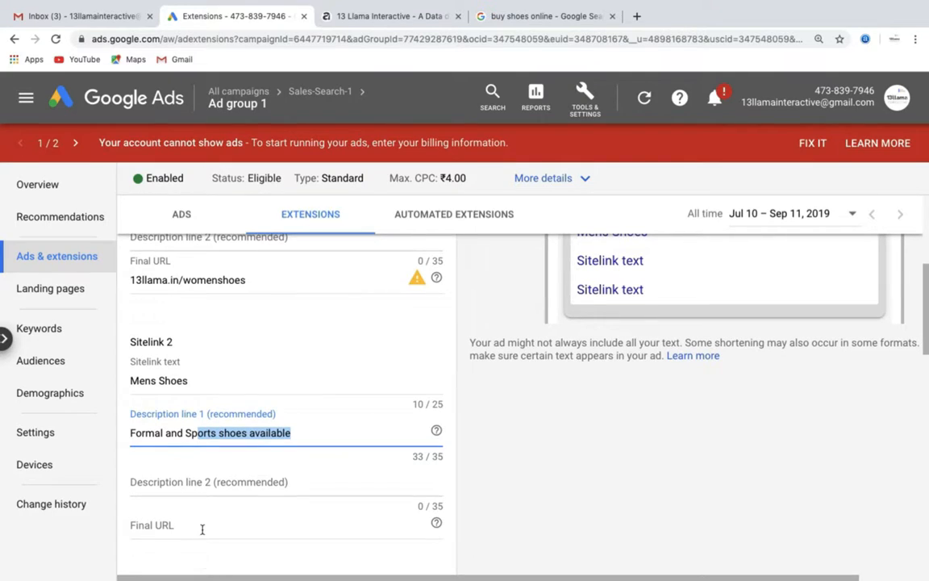
left_click(202, 528)
type("13")
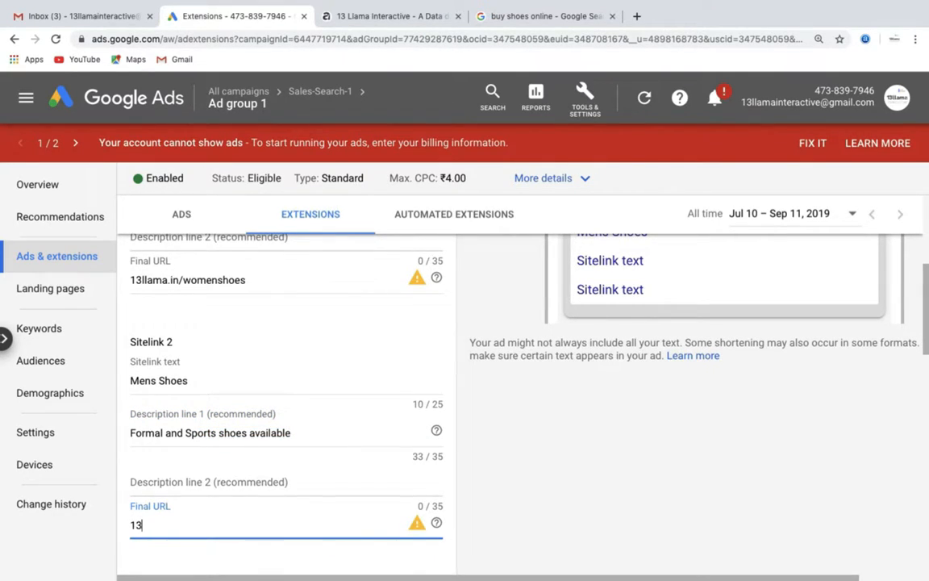
type("llama.in/menshoes")
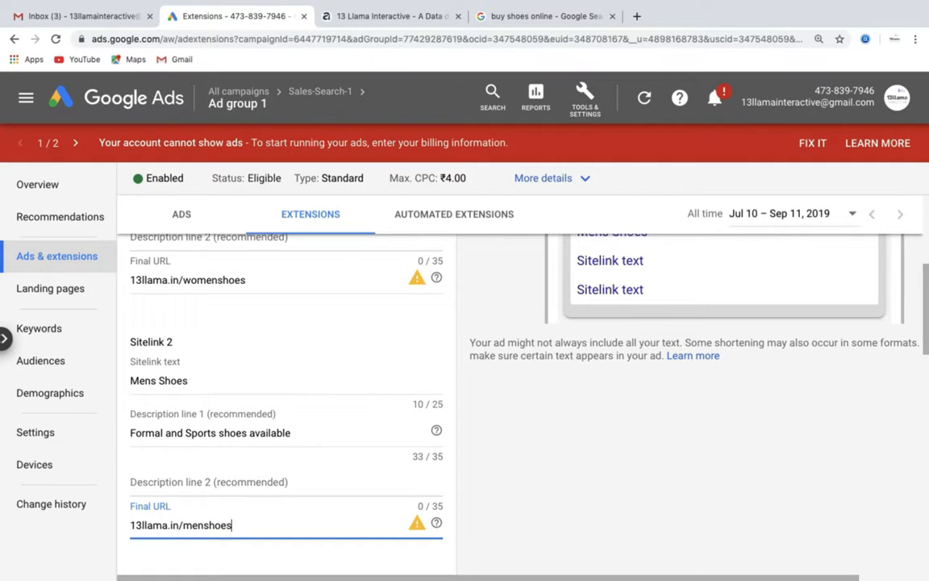
scroll(193, 493, "down", 2)
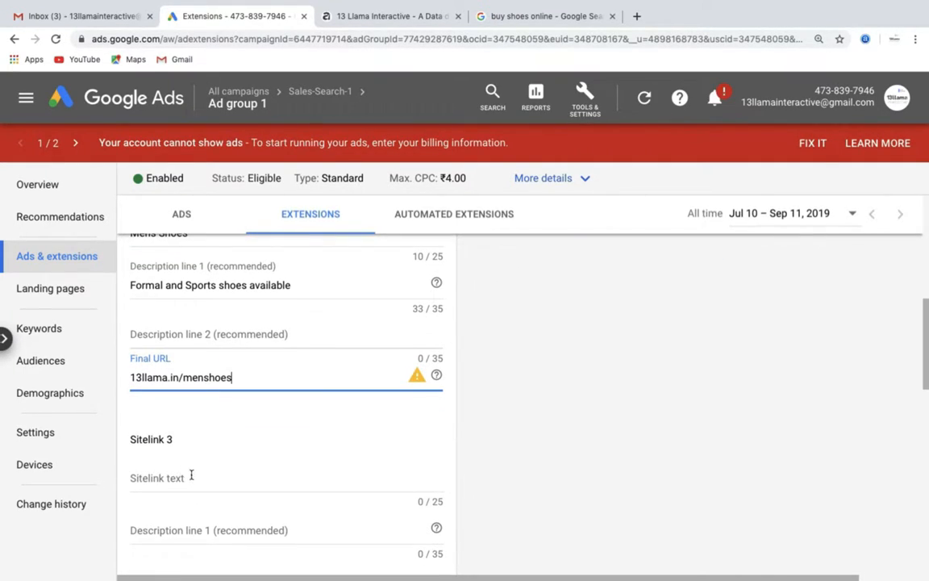
Enter Sitelink 3: 'Kids Shoes', 'From Age 5 to 18 year', URL 13llama.in/kidsshoes
left_click(191, 474)
type("Kids ")
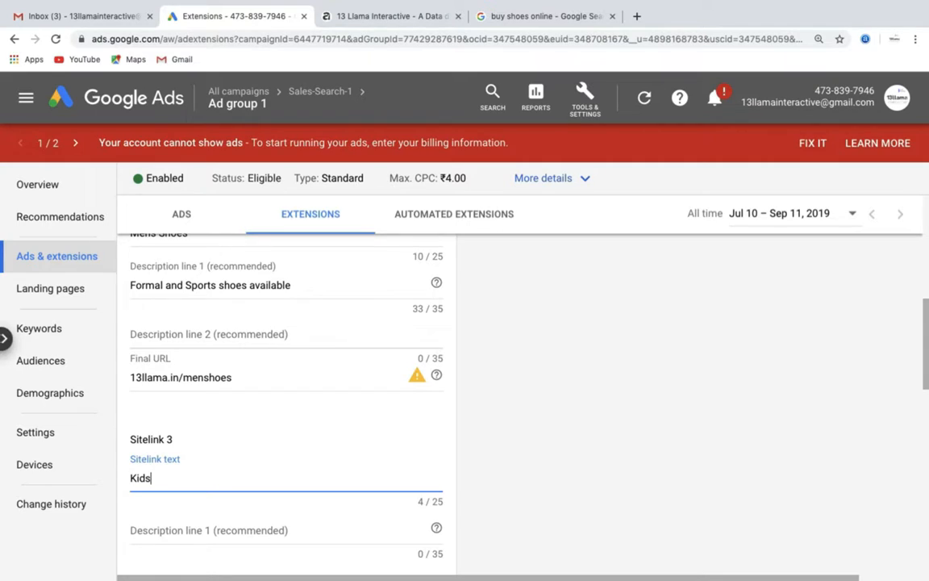
type("Shoes")
left_click(186, 538)
type("F")
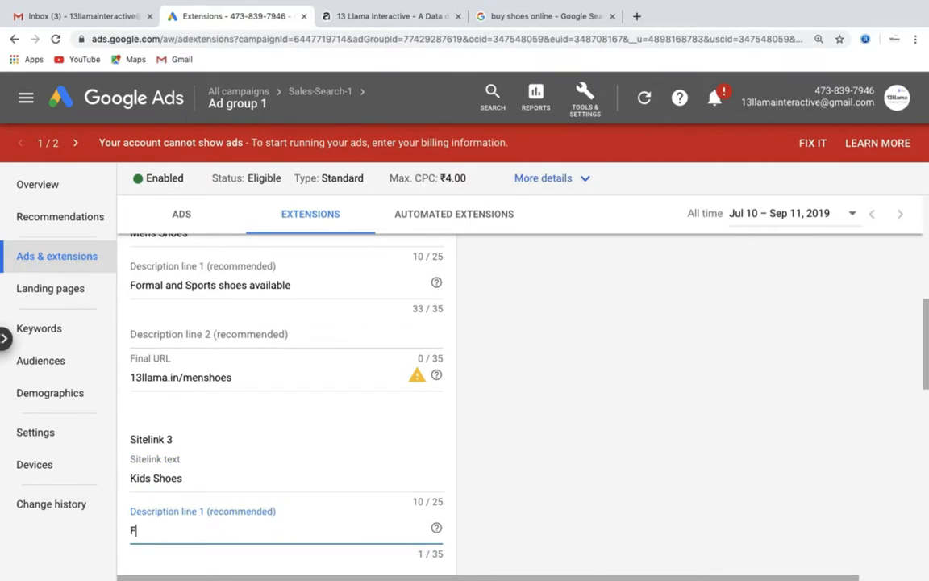
type("rom Age 5 to 18 year")
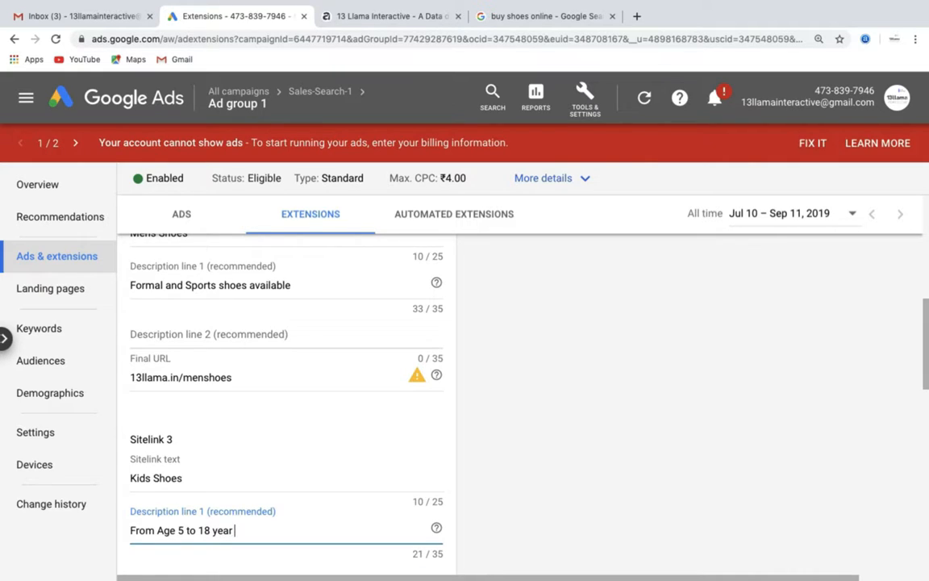
scroll(168, 504, "down", 4)
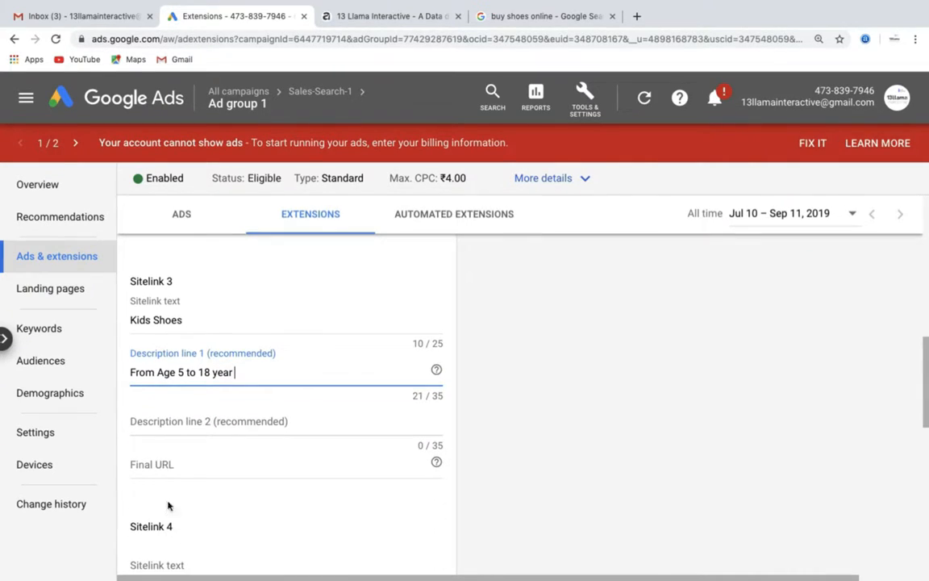
scroll(161, 474, "down", 1)
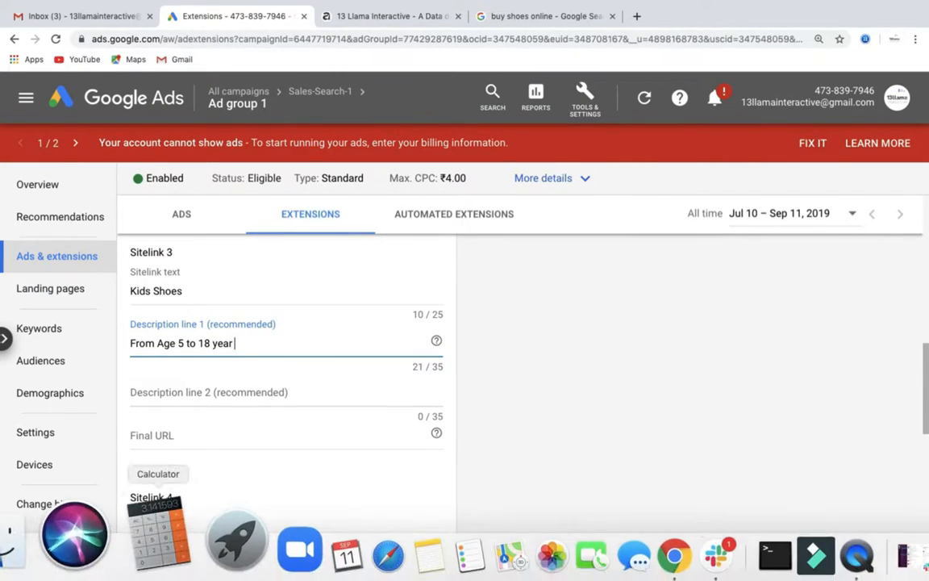
left_click(190, 446)
type("13llama.in")
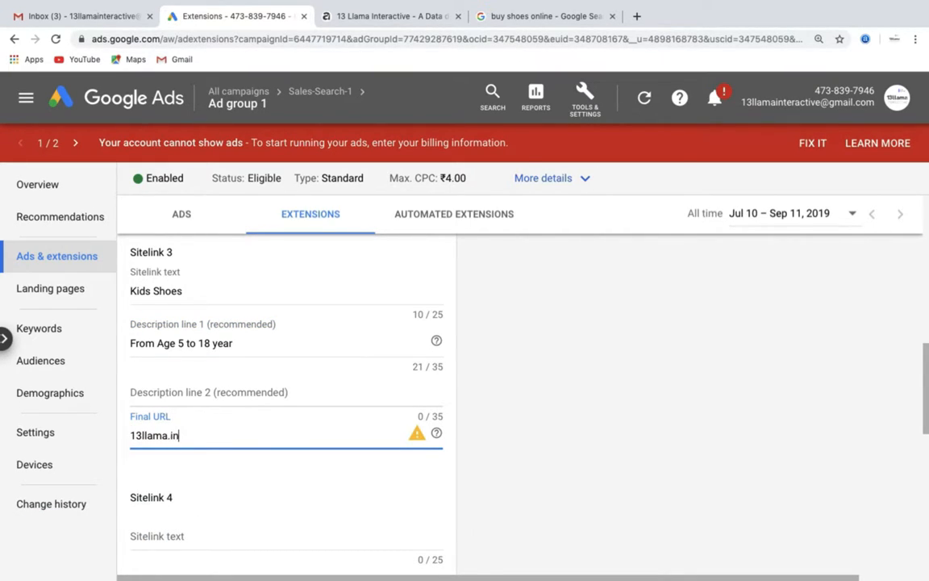
type("/kidsshoes")
Save the sitelink extension, then cancel the form and reload the extensions list
scroll(286, 403, "down", 2)
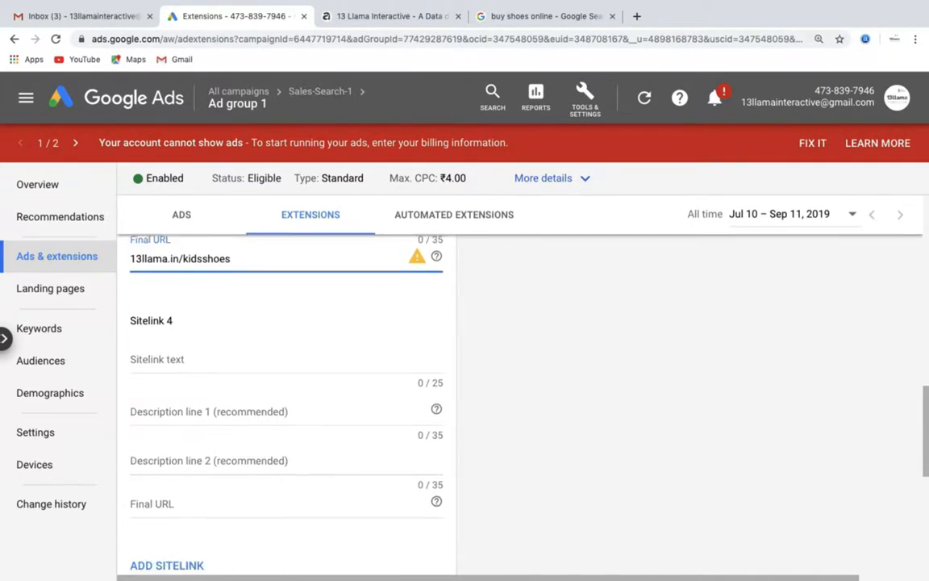
scroll(286, 404, "down", 3)
left_click(176, 487)
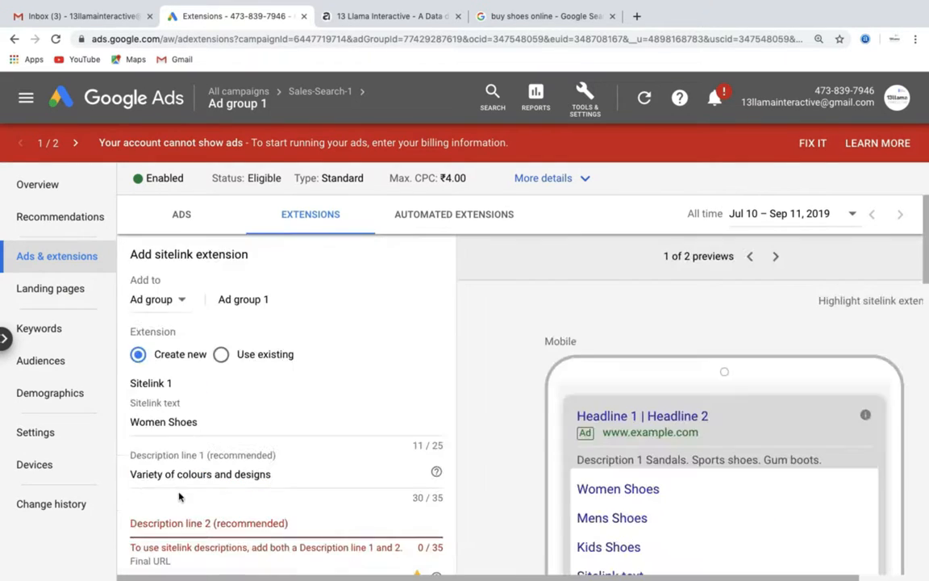
scroll(332, 446, "down", 2)
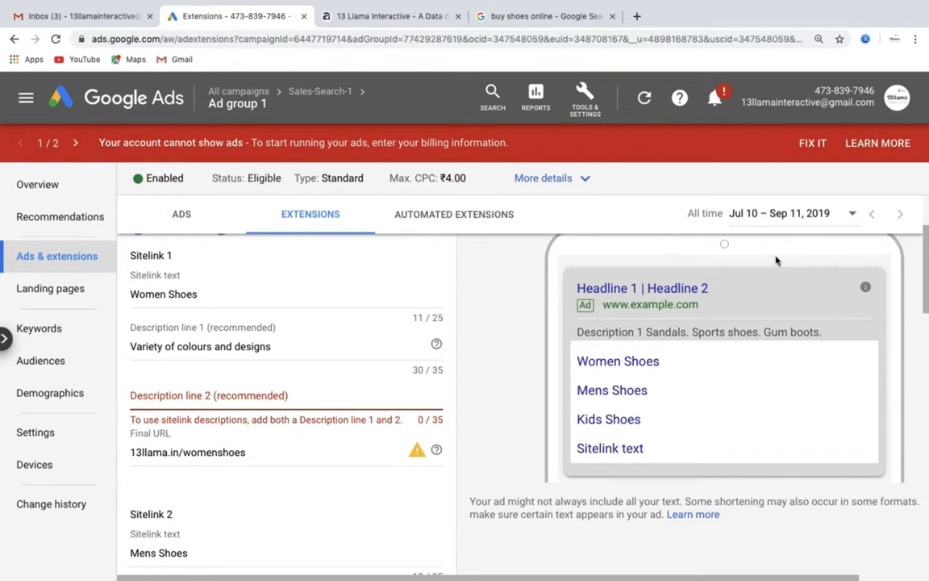
scroll(307, 389, "down", 8)
scroll(306, 406, "down", 5)
left_click(234, 367)
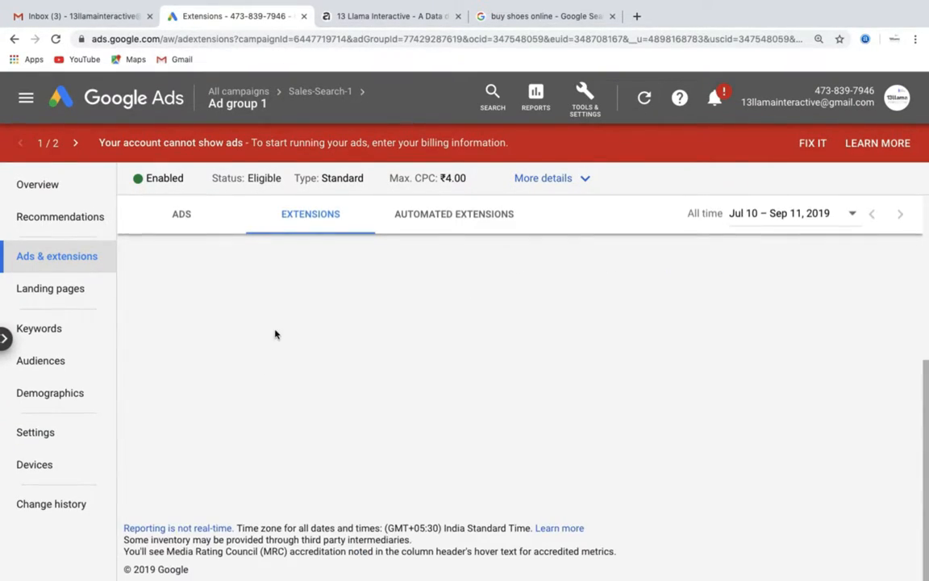
left_click(312, 224)
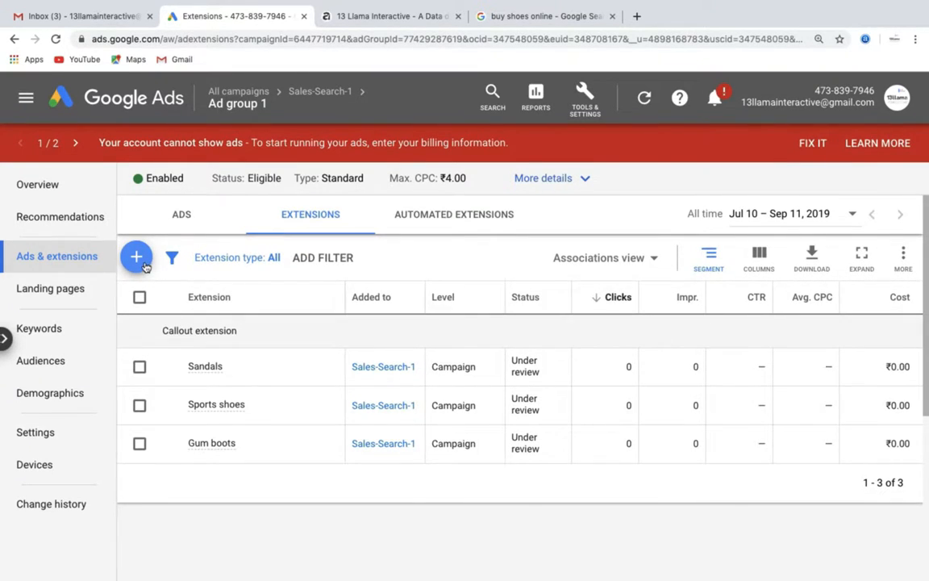
left_click(137, 258)
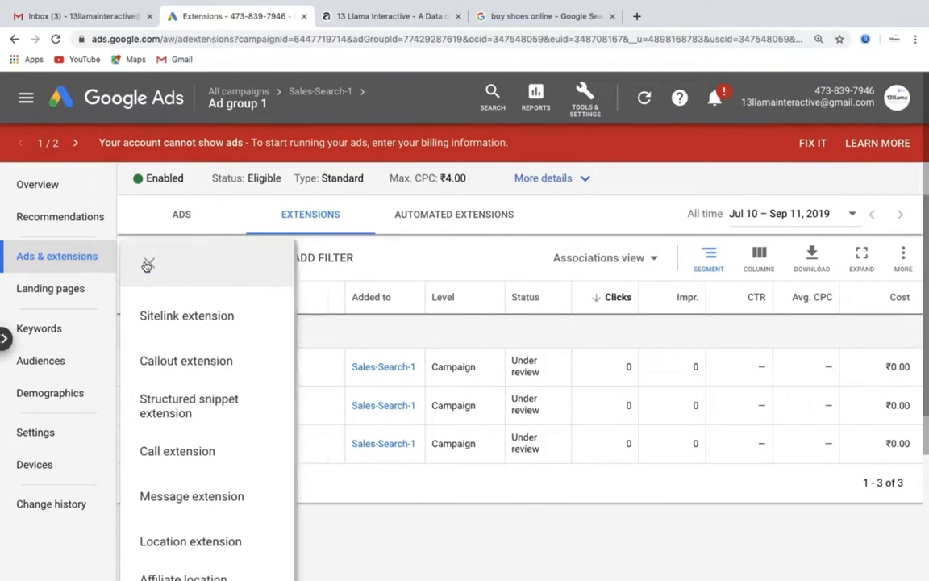
left_click(209, 402)
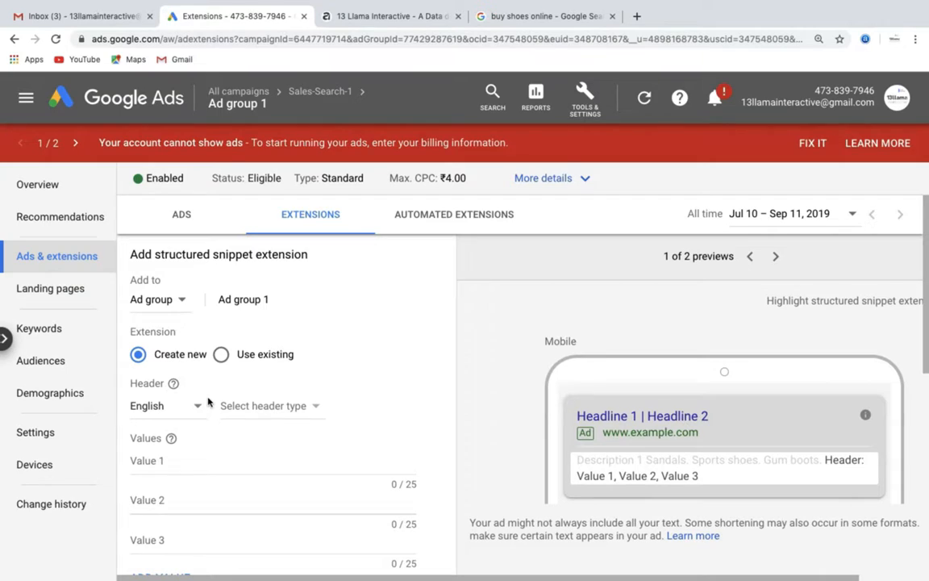
left_click(261, 405)
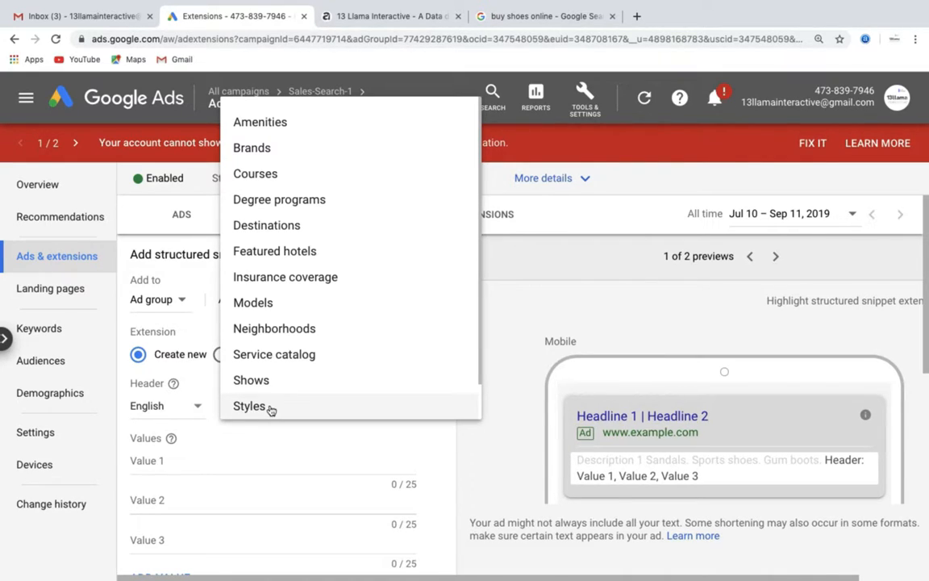
left_click(267, 149)
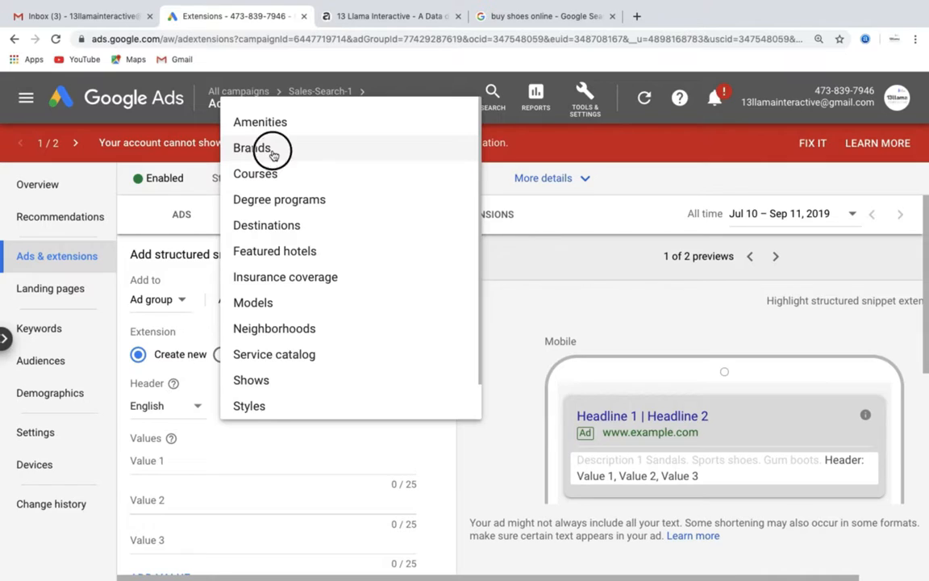
left_click(170, 472)
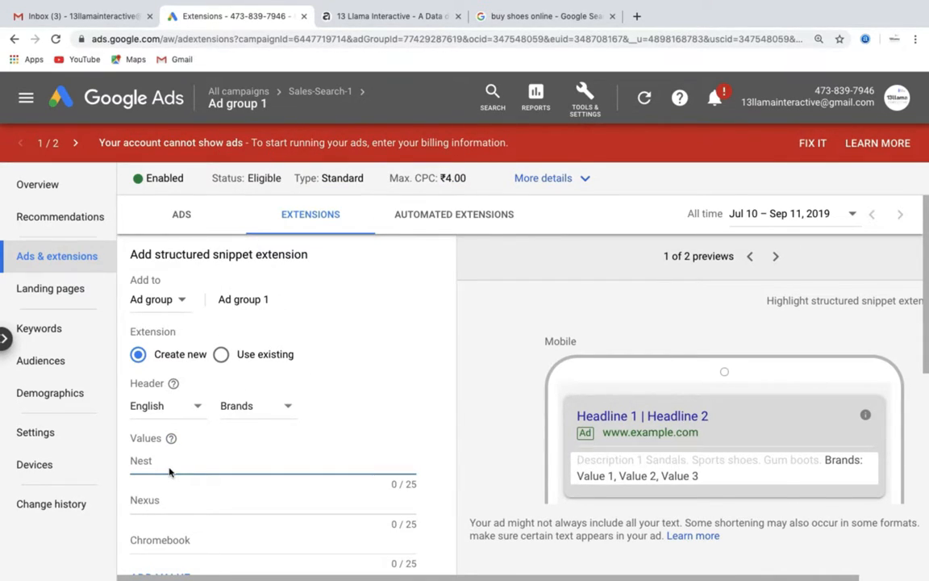
type("Nike")
left_click(175, 510)
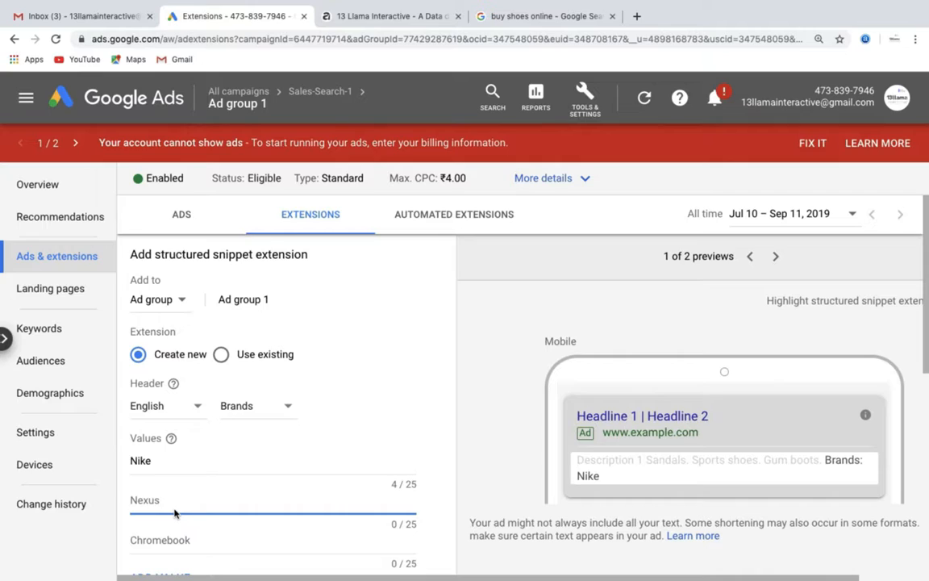
type("Bata")
left_click(178, 540)
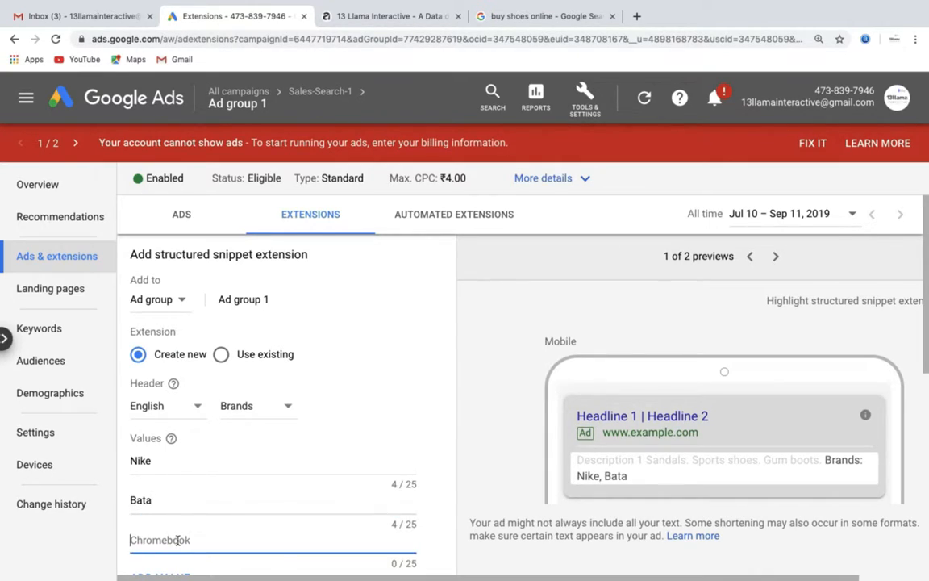
type("A")
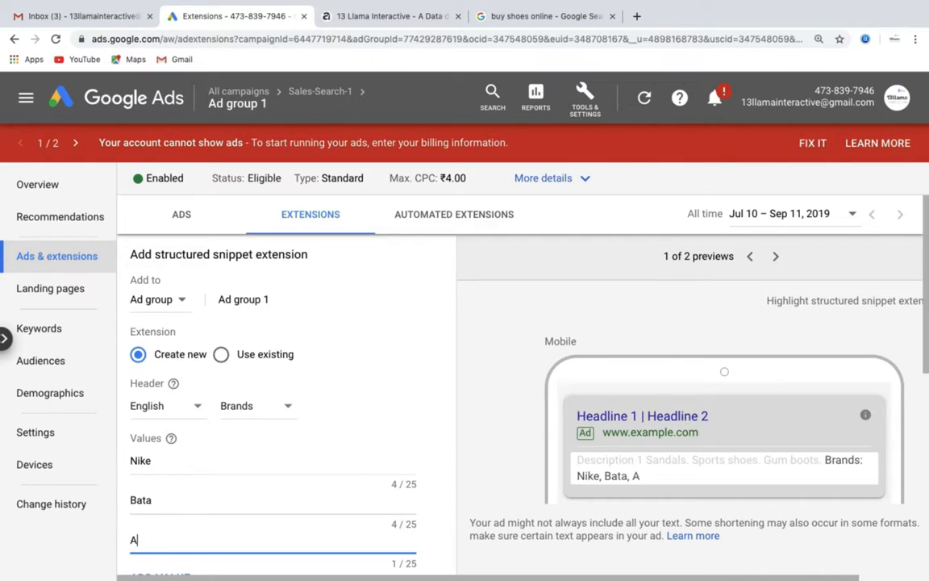
type("didas")
scroll(270, 421, "down", 1)
scroll(272, 420, "up", 1)
scroll(272, 420, "down", 3)
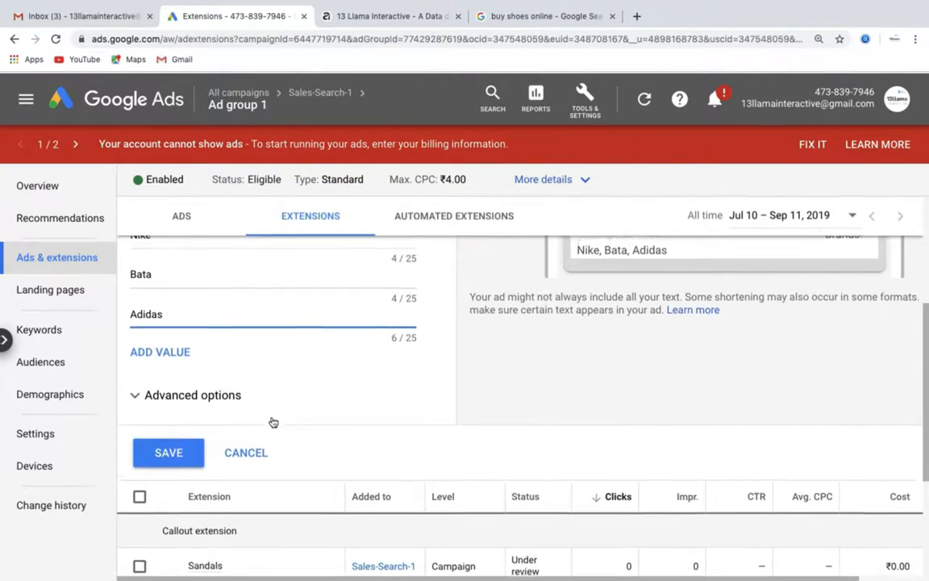
Discard the structured snippet draft and start a new call extension
left_click(240, 449)
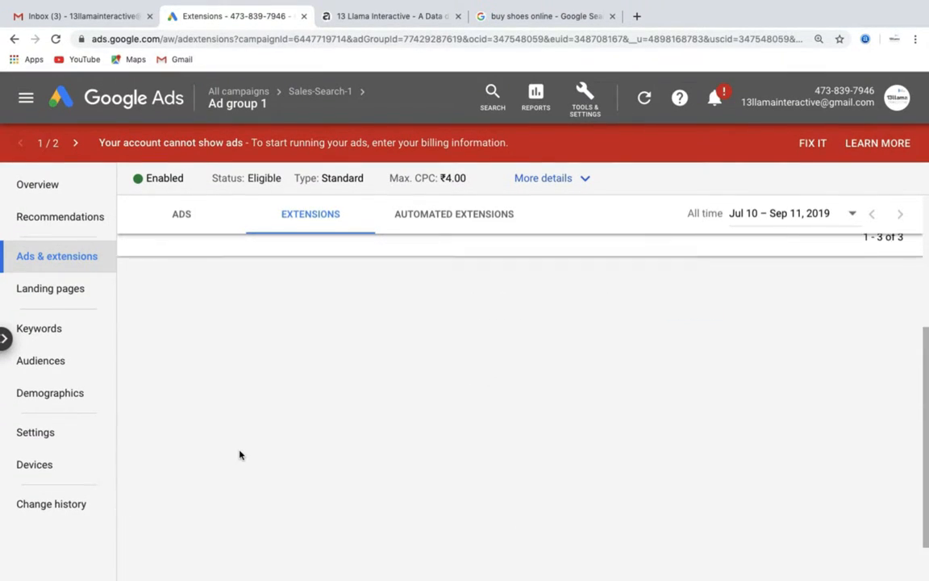
left_click(308, 218)
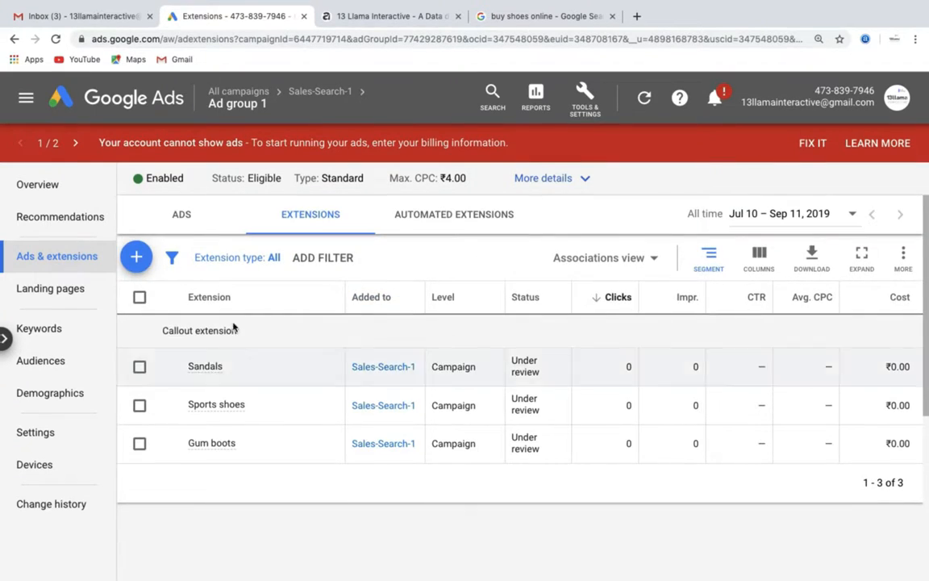
left_click(137, 257)
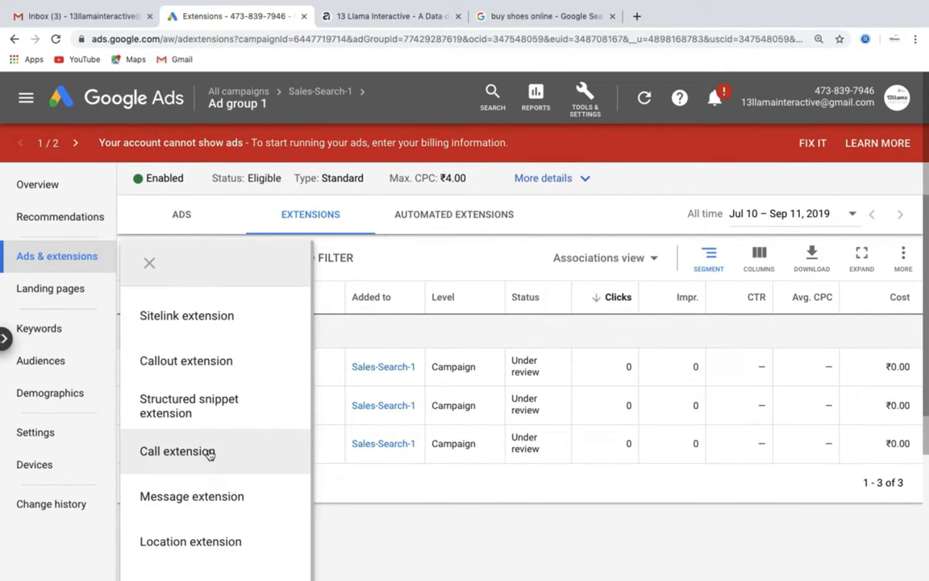
left_click(208, 453)
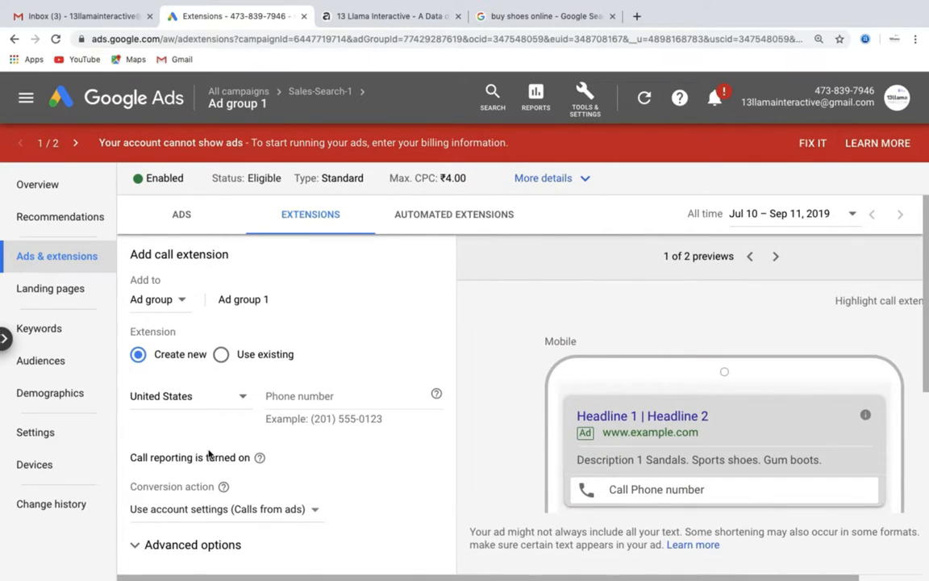
Set the call extension's country to India and enter a test phone number
scroll(208, 448, "down", 3)
scroll(209, 443, "up", 3)
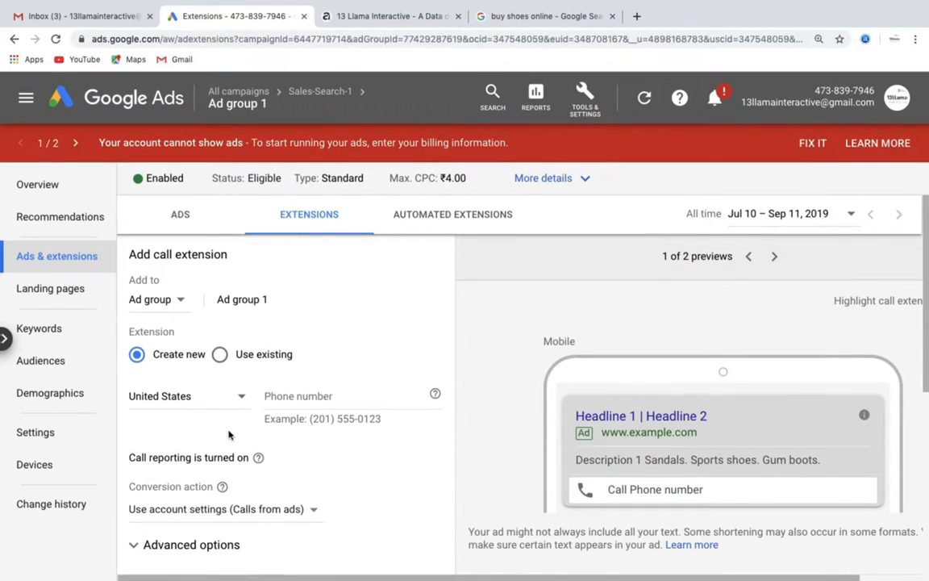
left_click(241, 396)
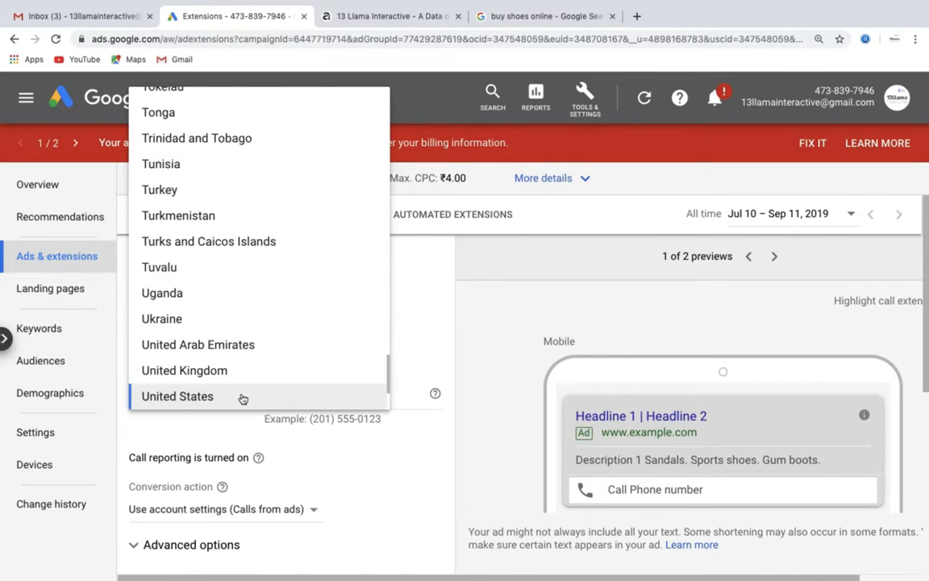
type("in")
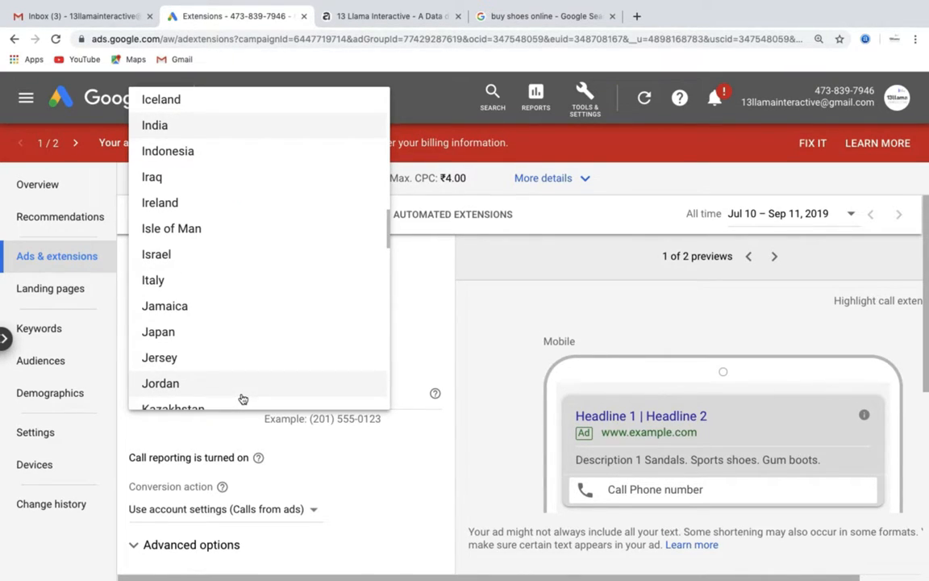
left_click(244, 132)
left_click(298, 395)
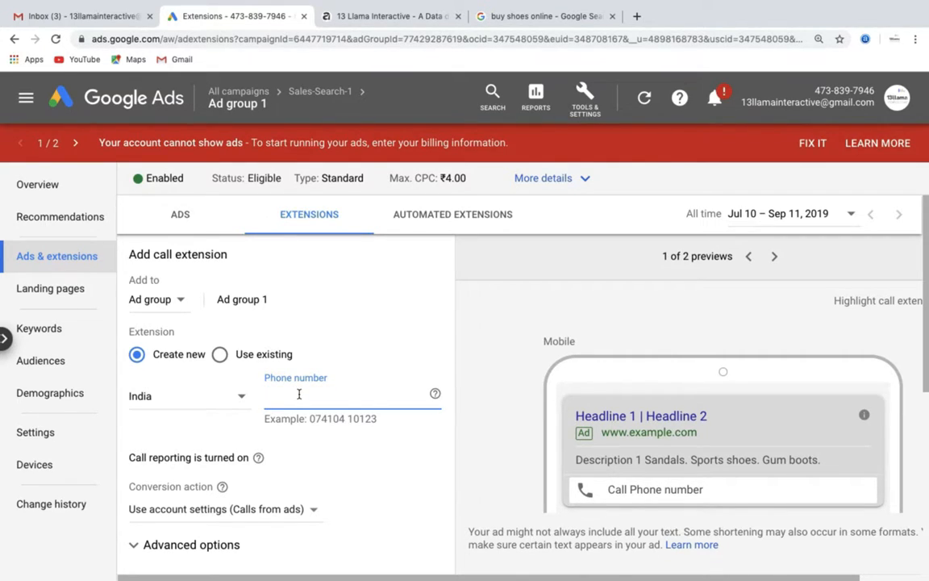
type("088888888")
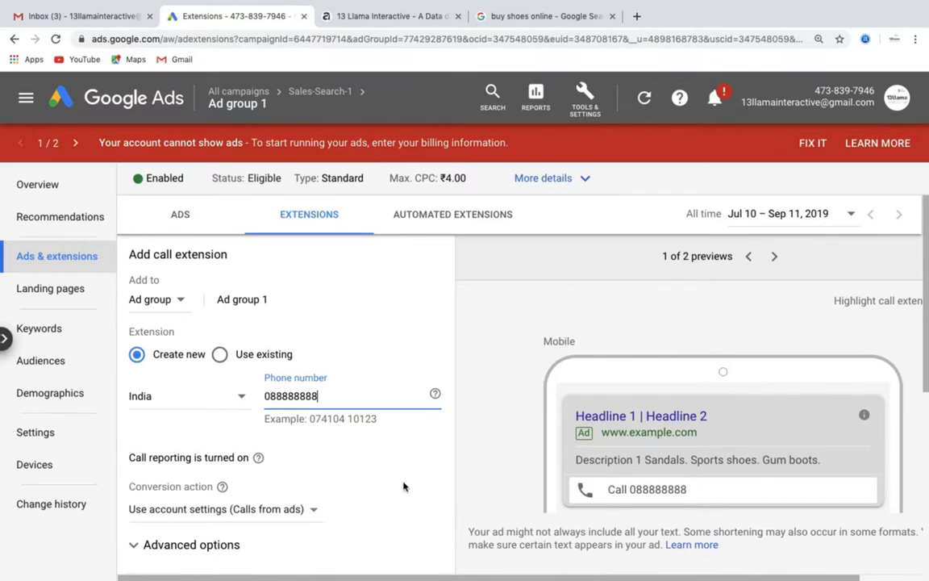
scroll(403, 486, "down", 2)
Discard the call extension and start a new message extension
left_click(245, 473)
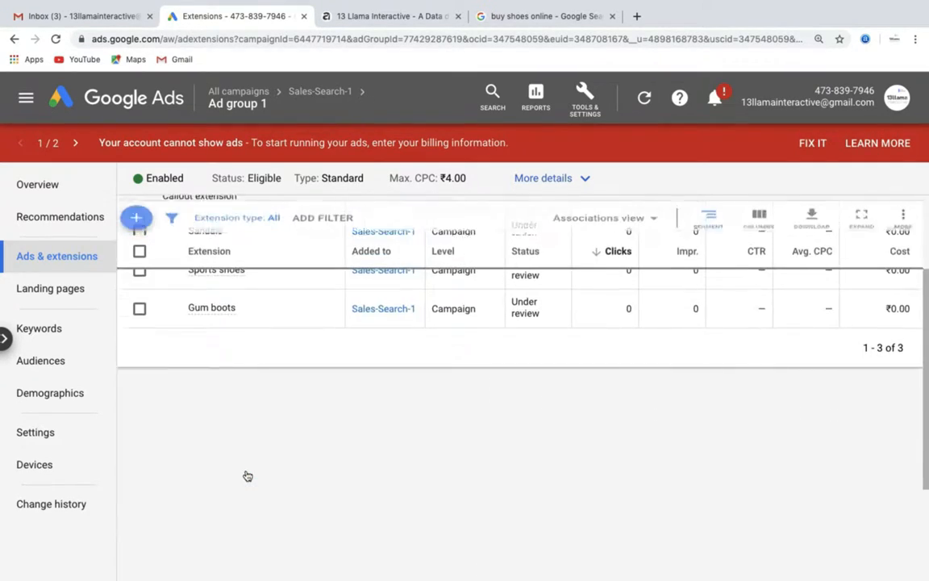
left_click(135, 218)
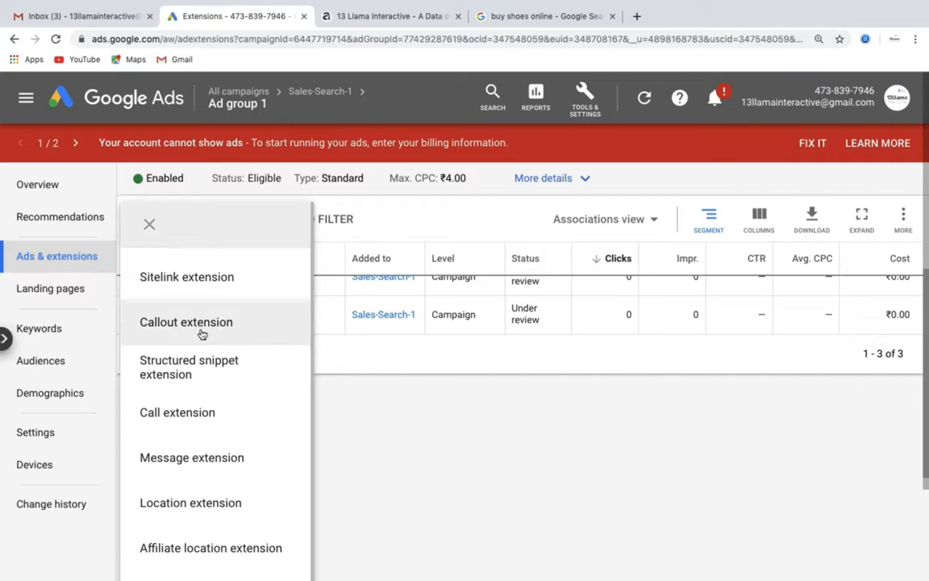
left_click(214, 460)
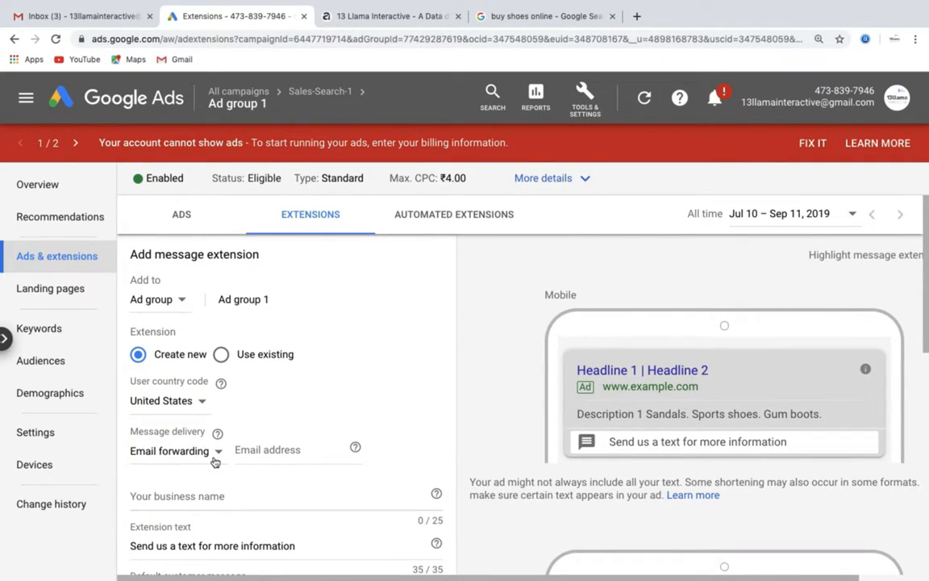
Enter the business name '13Llama Interactive' in the message extension
scroll(215, 462, "down", 1)
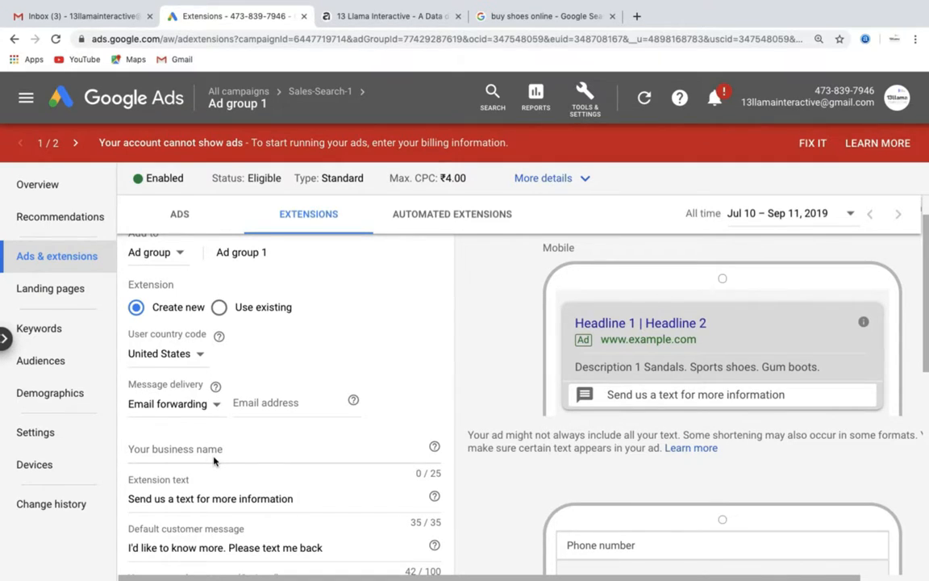
scroll(214, 460, "down", 1)
left_click(182, 356)
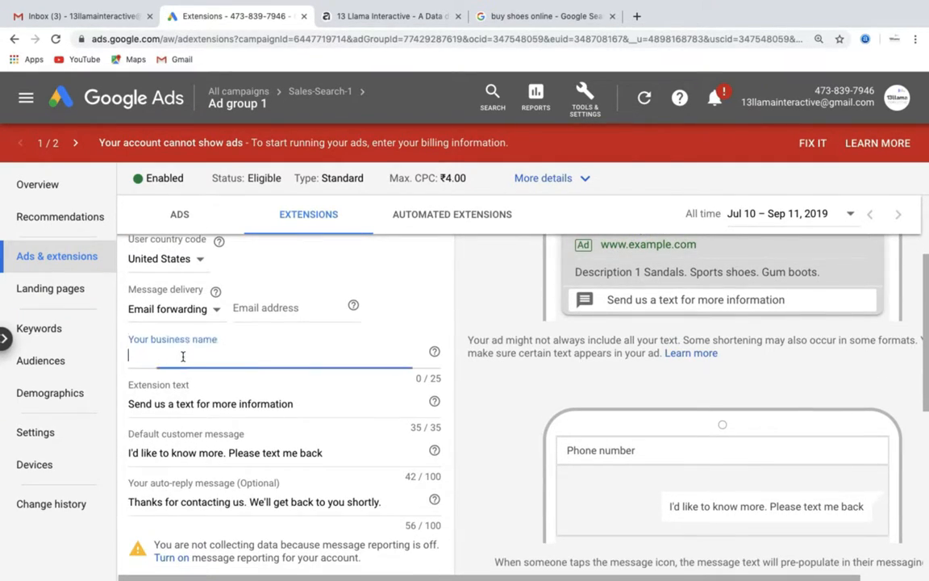
type("13Llama I")
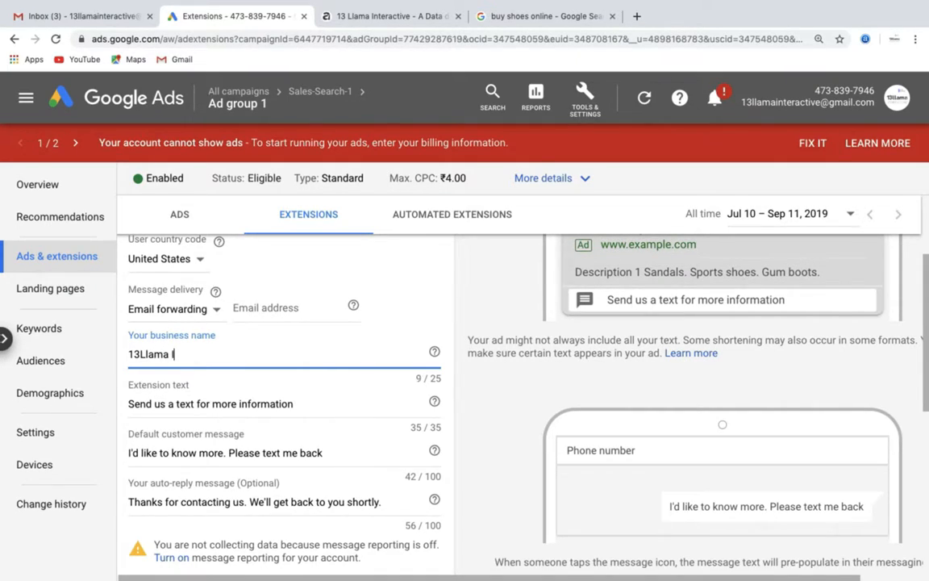
type("nteractive")
left_click(202, 404)
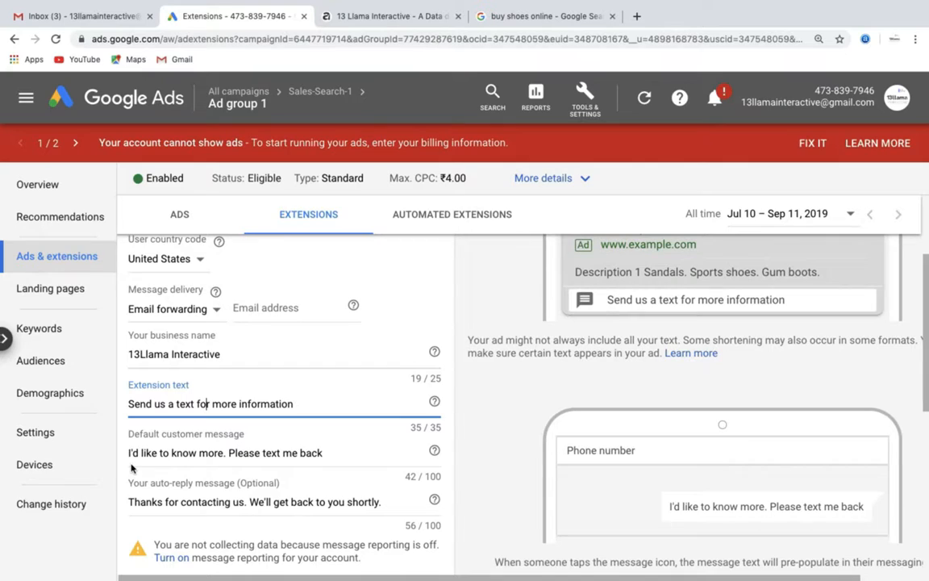
Cancel the message extension draft from the bottom of its form without saving
scroll(132, 468, "down", 2)
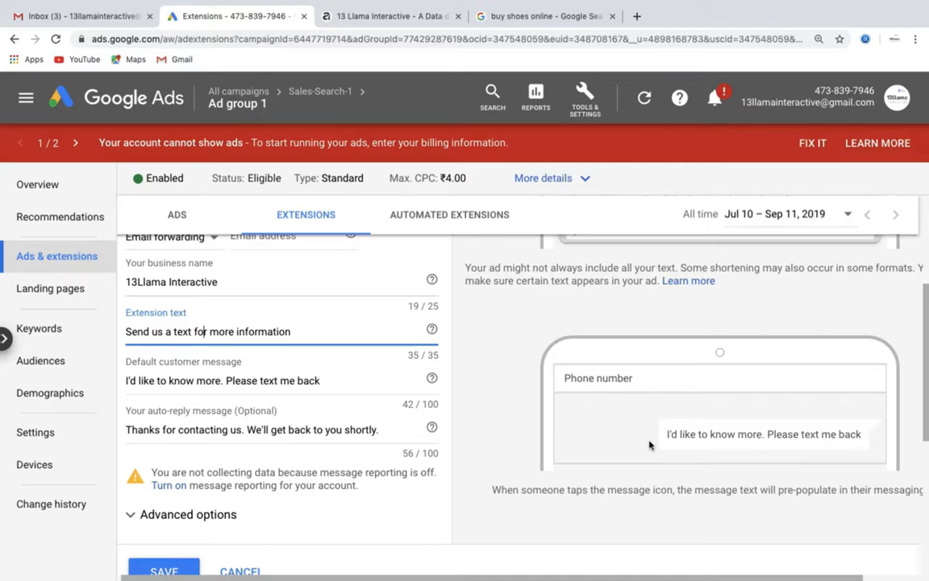
scroll(650, 444, "down", 1)
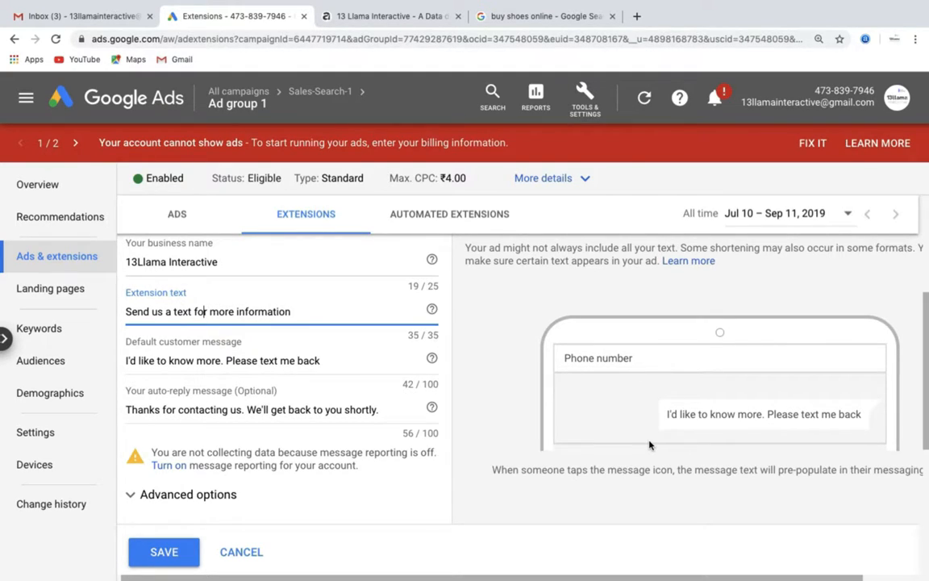
scroll(290, 385, "up", 3)
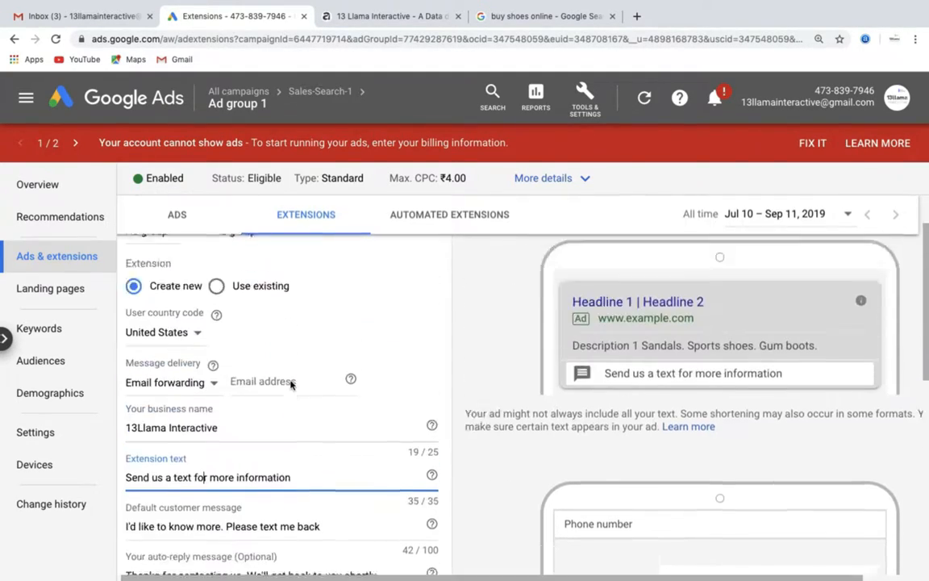
scroll(291, 385, "down", 4)
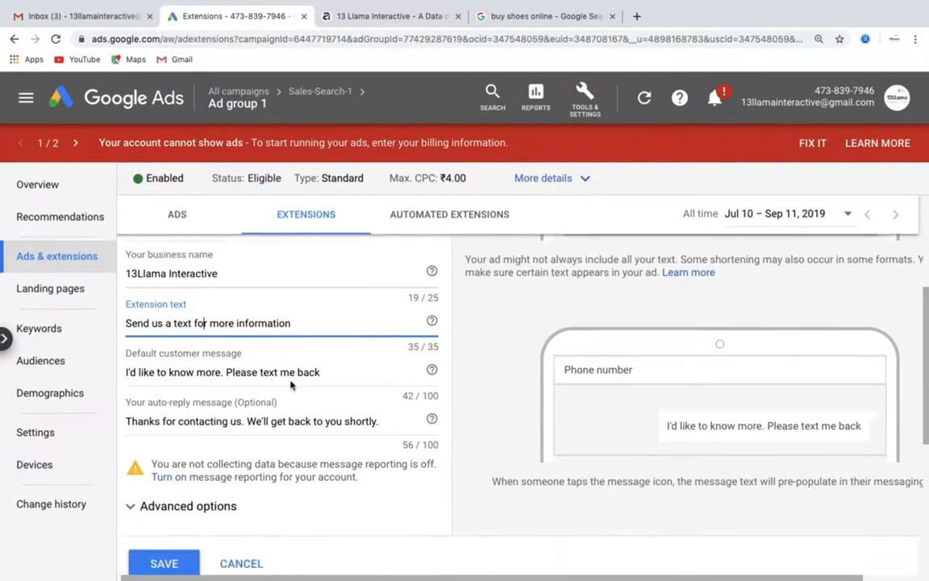
scroll(290, 385, "down", 1)
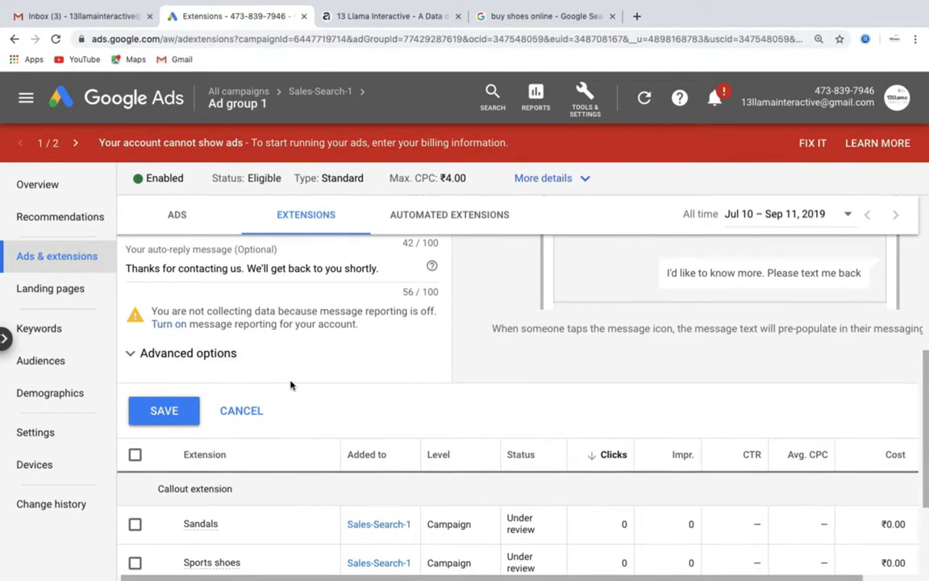
left_click(233, 414)
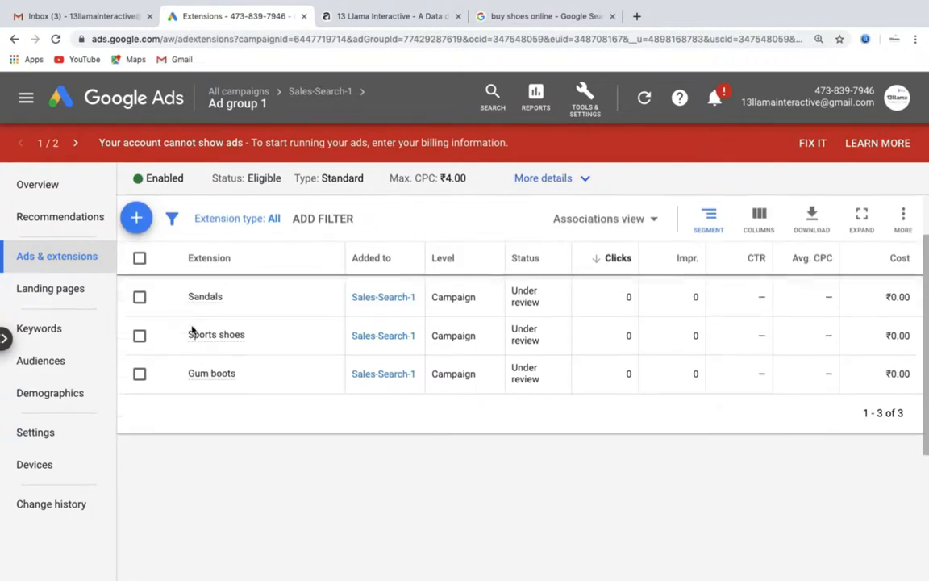
Choose Location extension from the extension types to open the Google My Business link setup
left_click(135, 268)
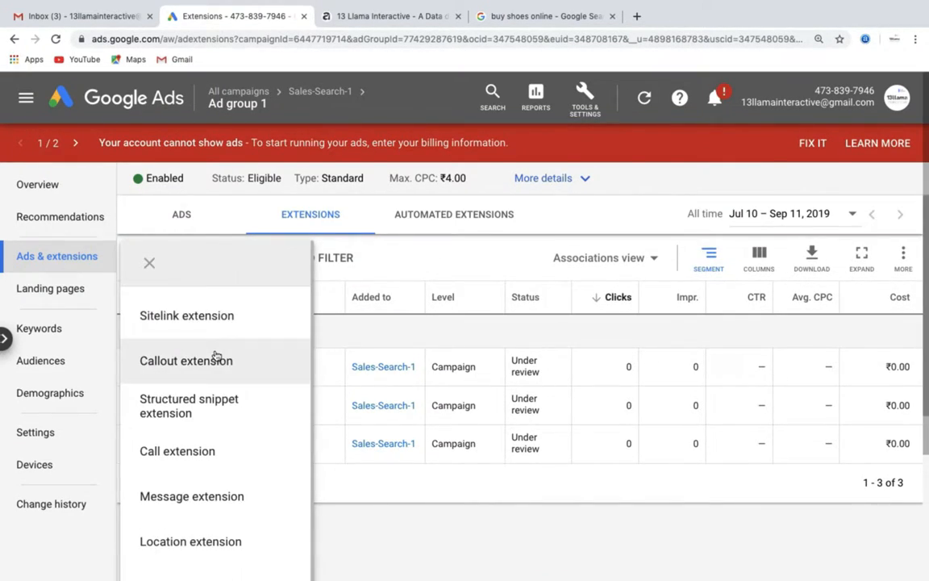
scroll(228, 525, "down", 5)
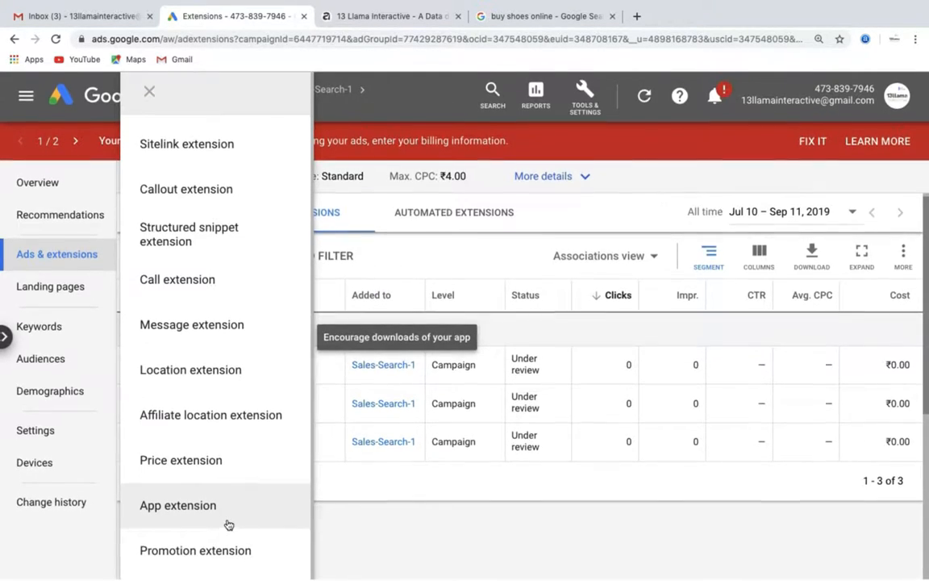
left_click(227, 388)
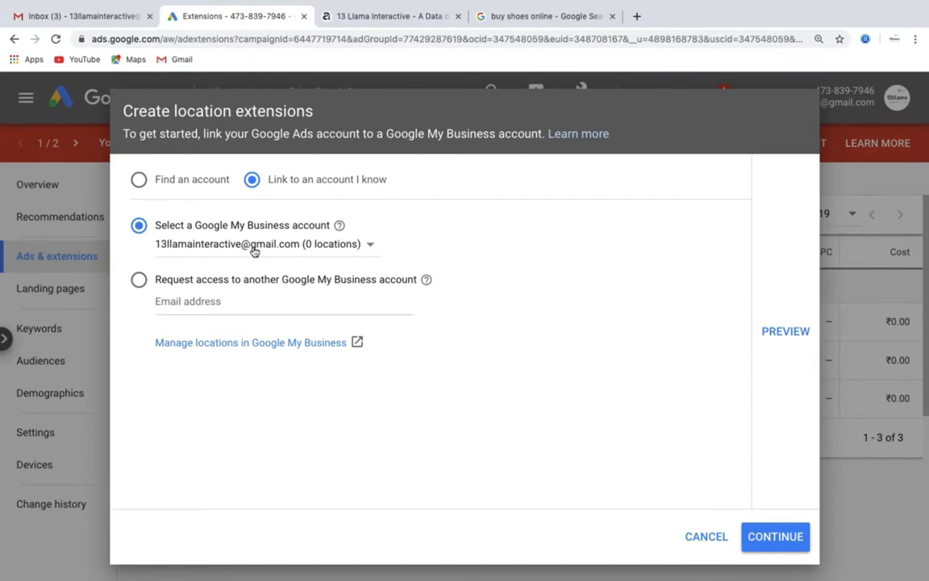
left_click(687, 538)
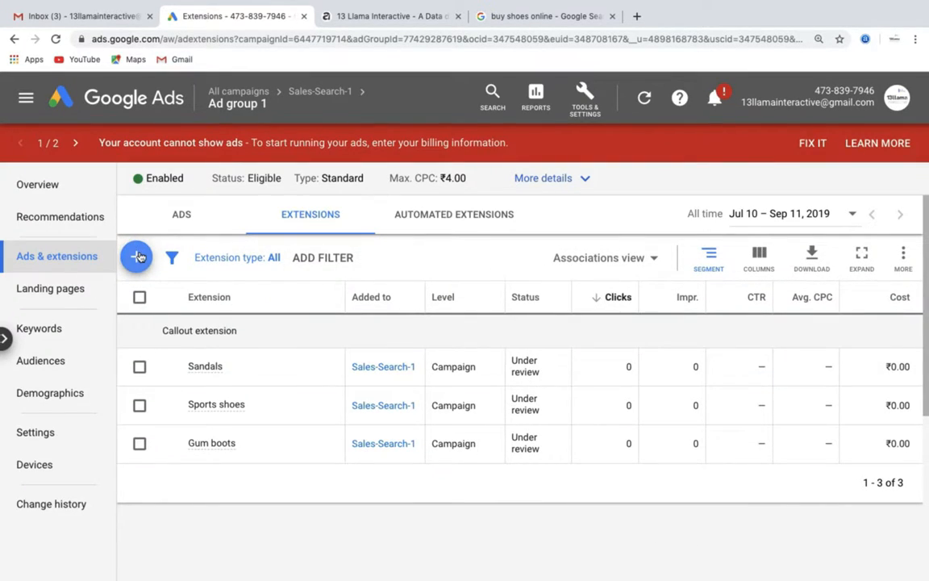
Start an affiliate location extension, close the general retailers picker empty, and discard the draft
left_click(139, 259)
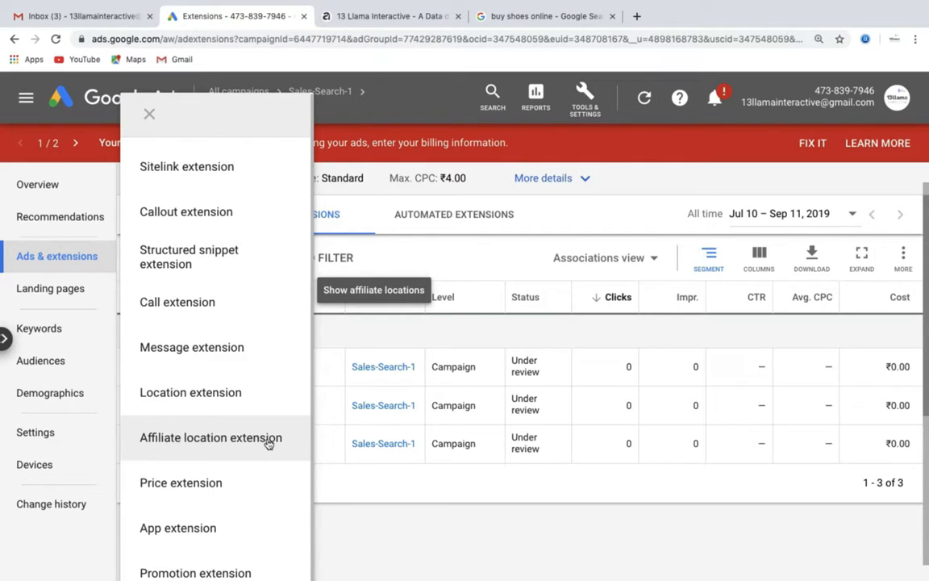
left_click(269, 443)
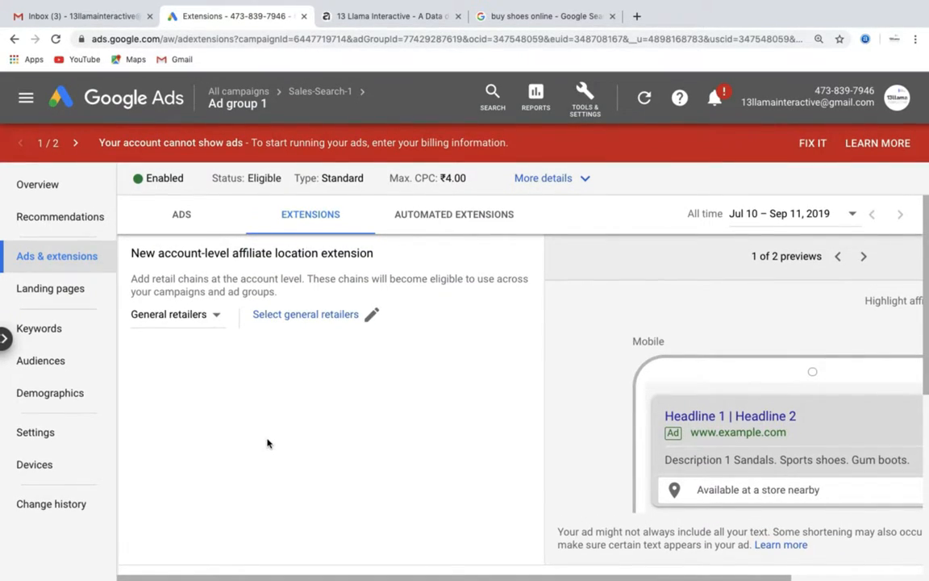
left_click(371, 320)
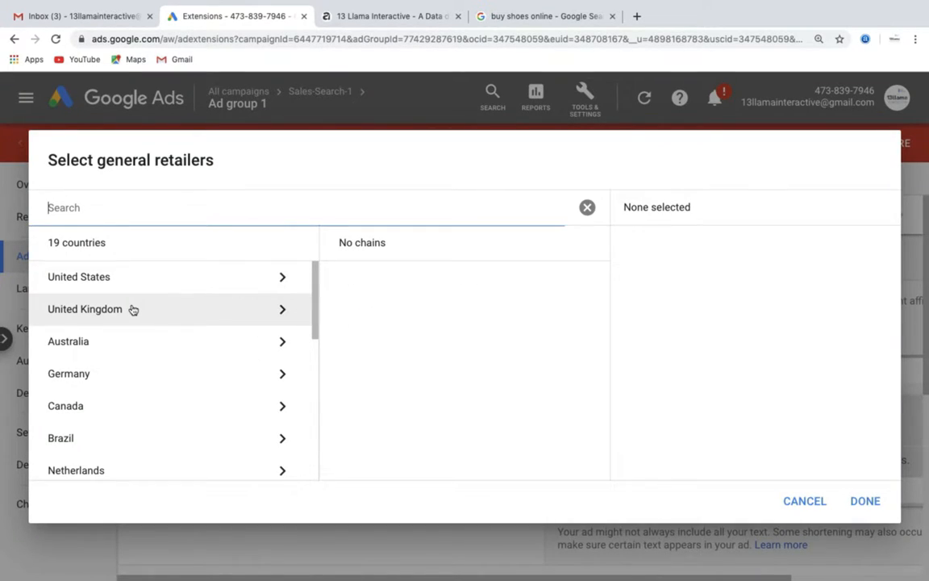
scroll(133, 310, "down", 3)
scroll(133, 310, "down", 2)
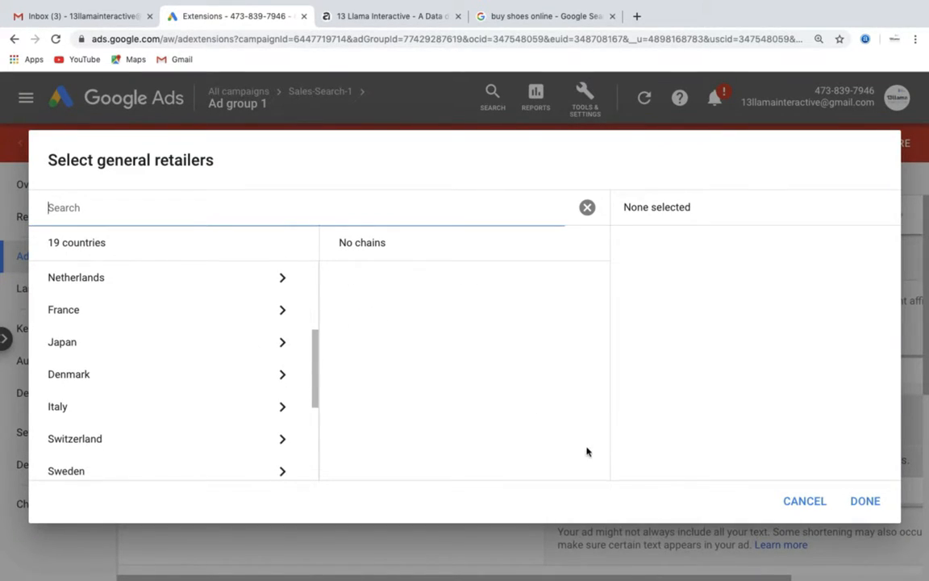
left_click(801, 499)
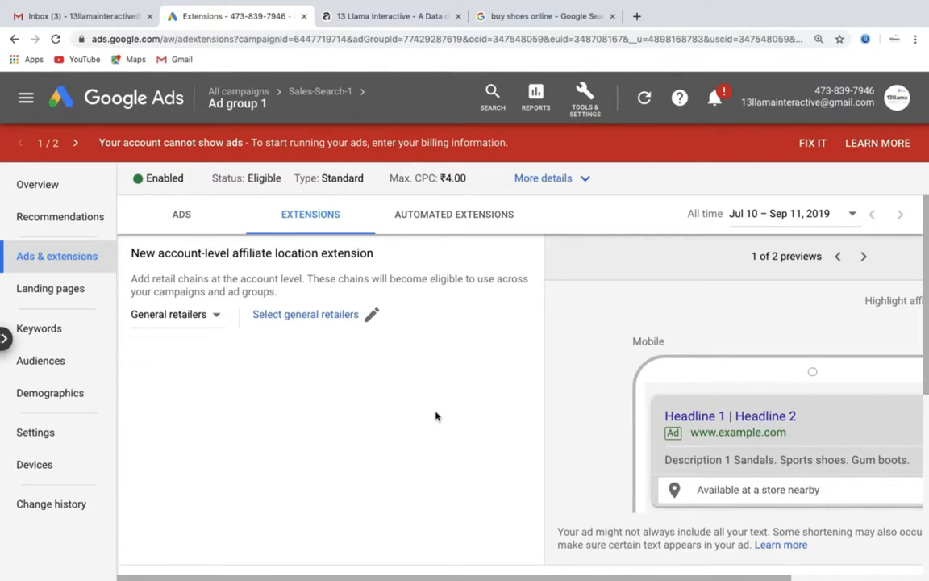
scroll(243, 378, "down", 5)
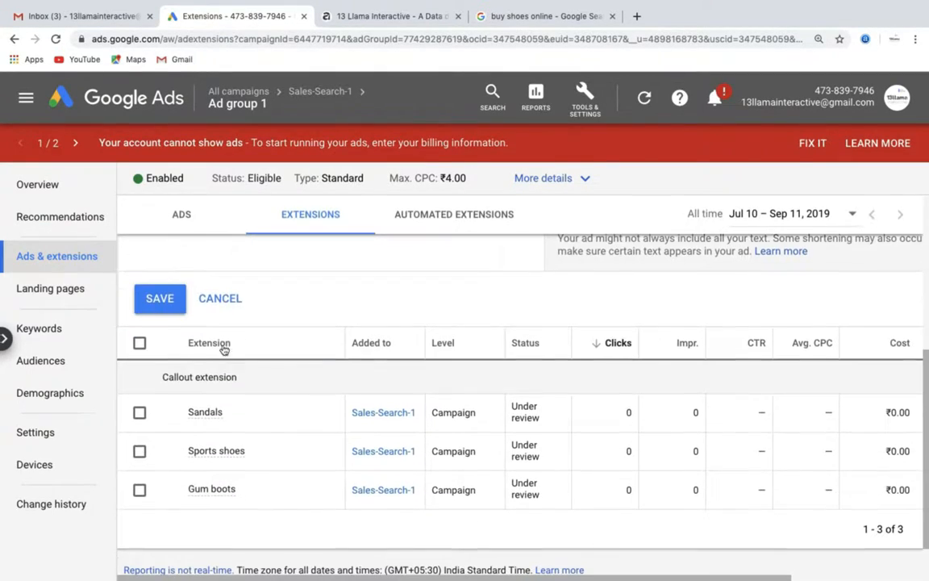
left_click(220, 300)
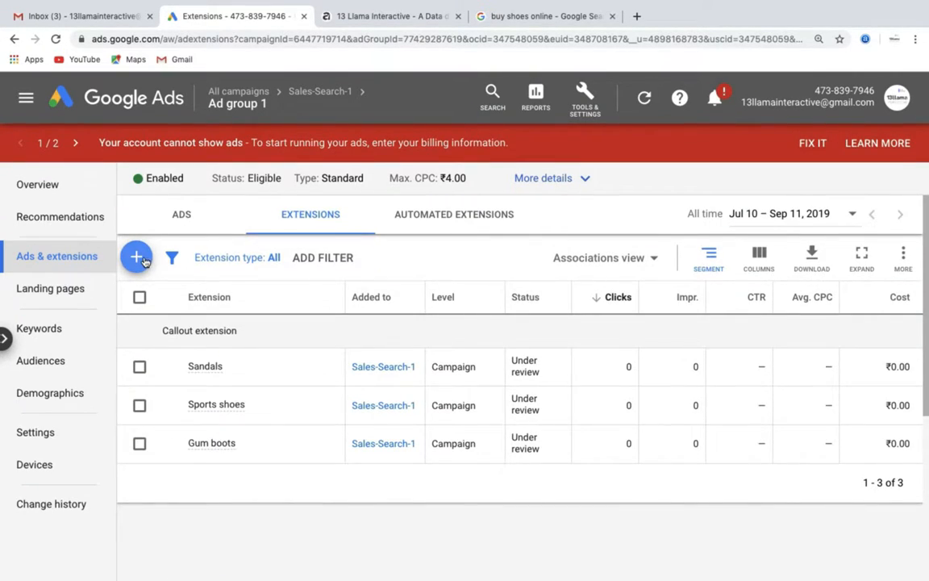
Start a new price extension for Ad group 1 and scroll through its form
left_click(136, 257)
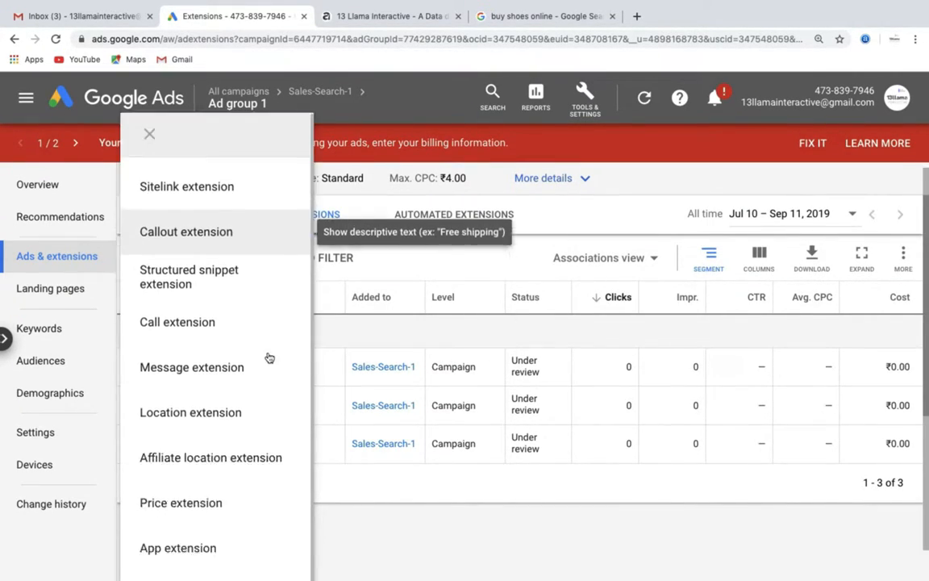
scroll(268, 357, "down", 1)
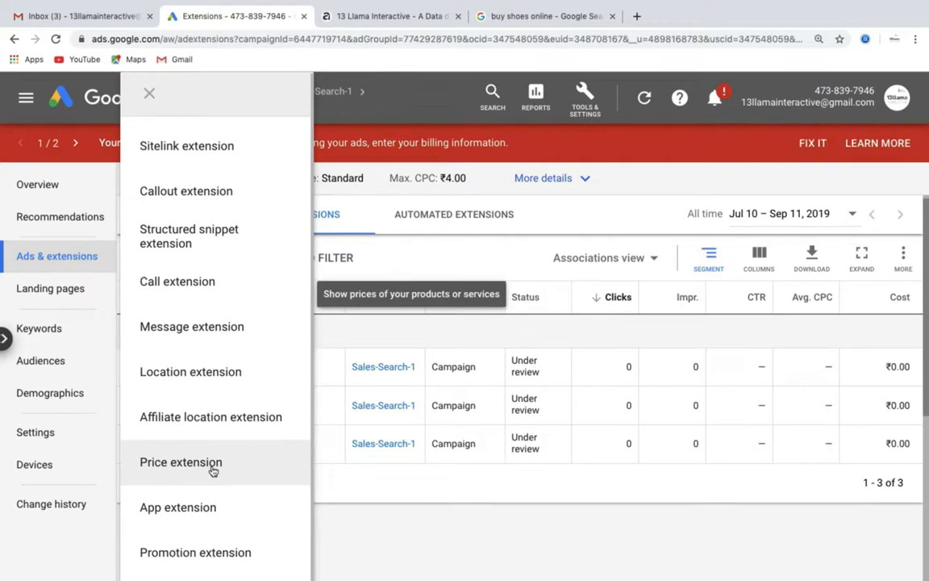
left_click(212, 466)
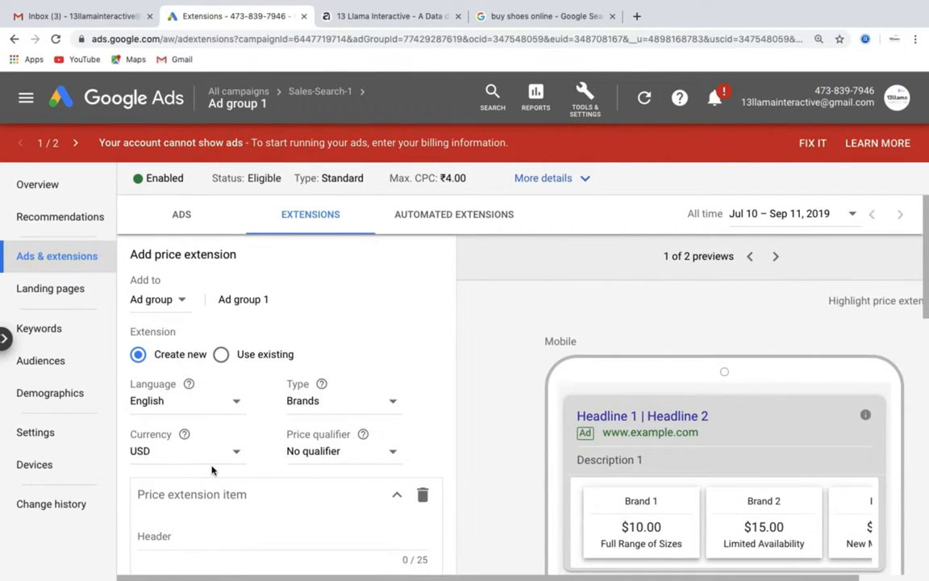
scroll(310, 450, "down", 2)
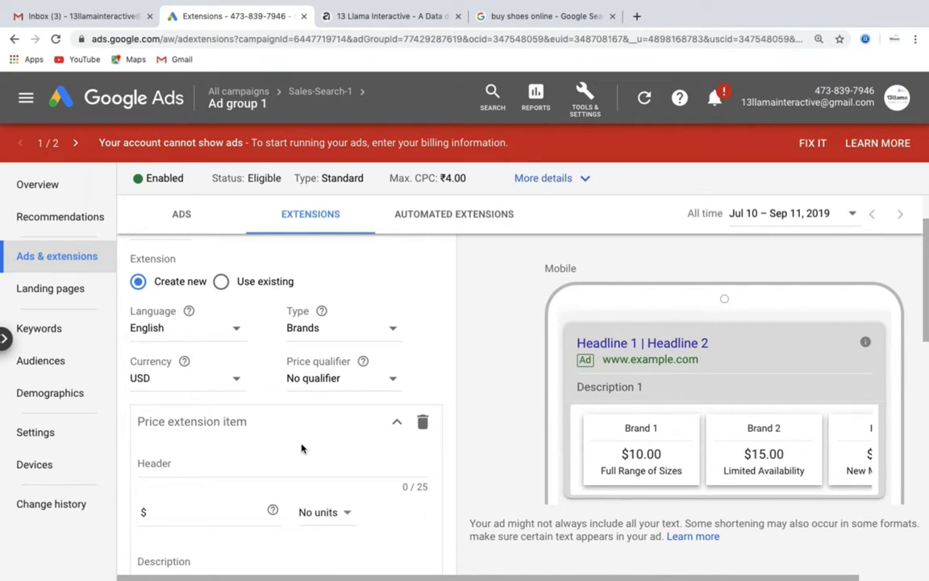
scroll(301, 448, "down", 5)
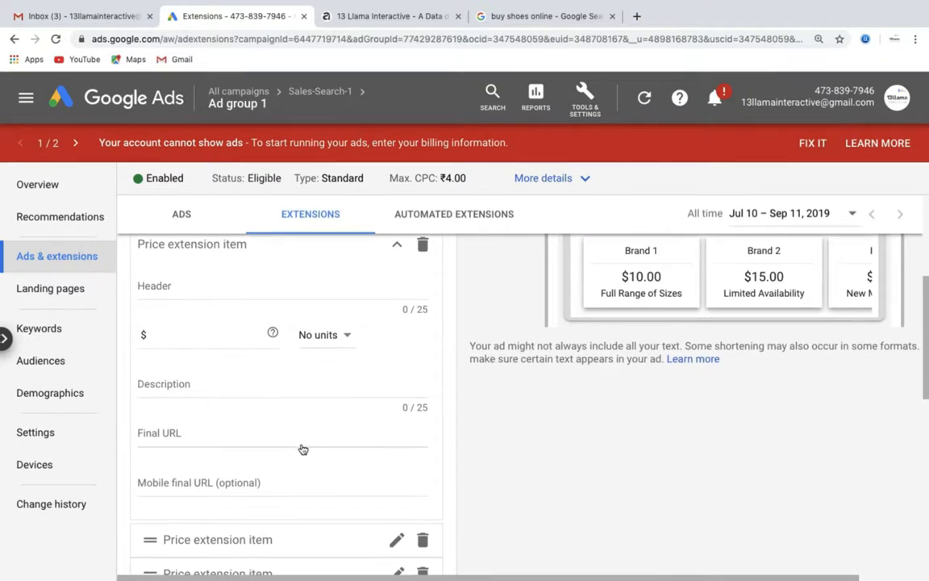
scroll(301, 449, "down", 1)
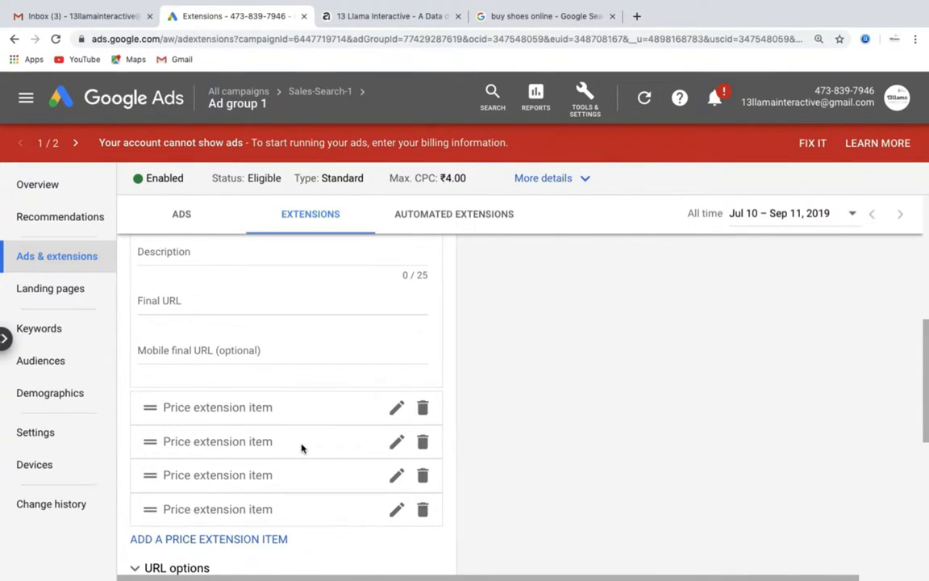
scroll(301, 448, "up", 6)
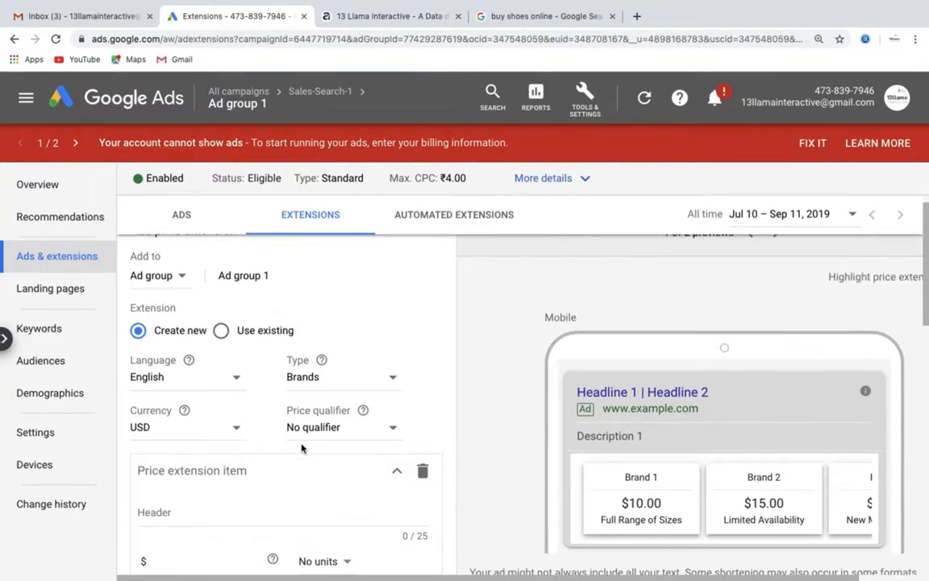
Review the Price qualifier options without changing them, then discard the Brands price extension draft
left_click(323, 429)
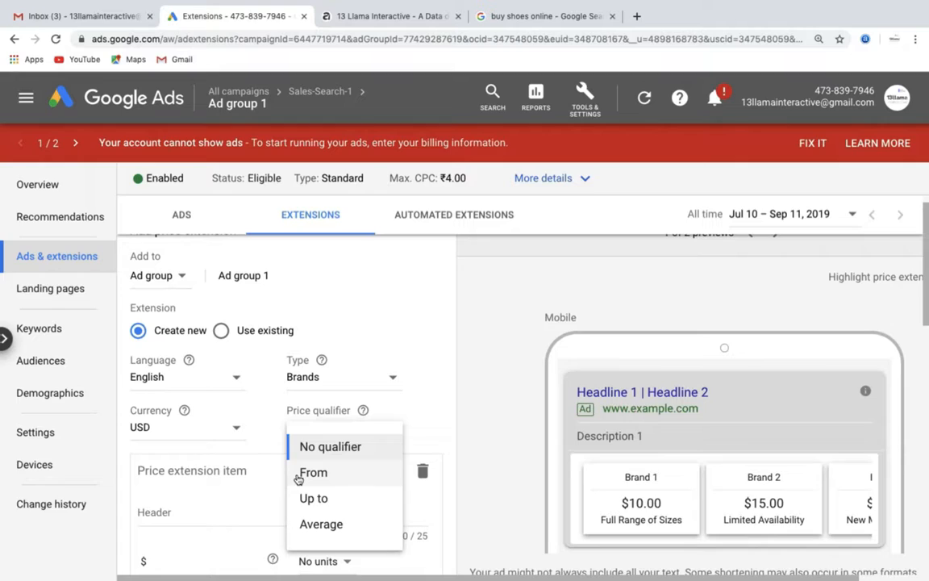
left_click(245, 483)
scroll(246, 485, "down", 2)
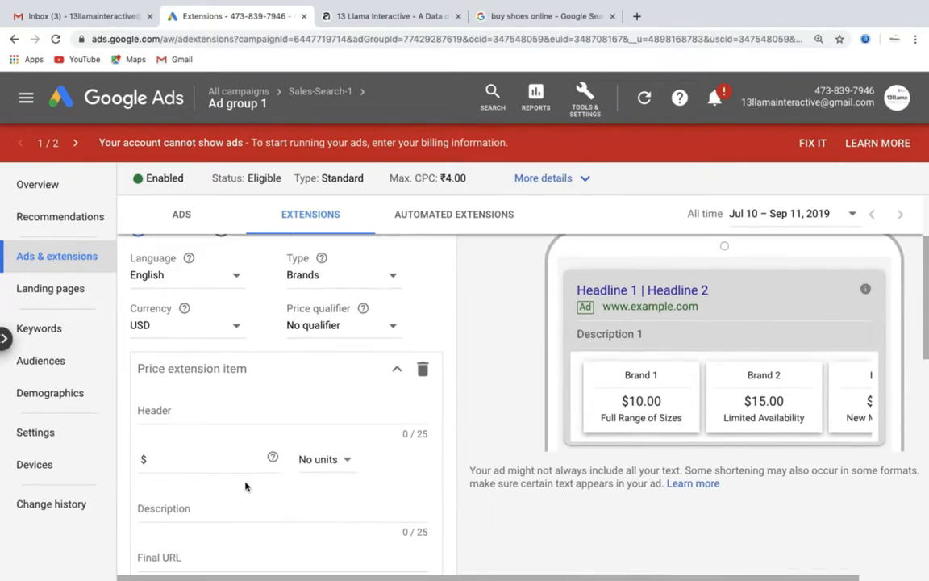
scroll(245, 486, "down", 2)
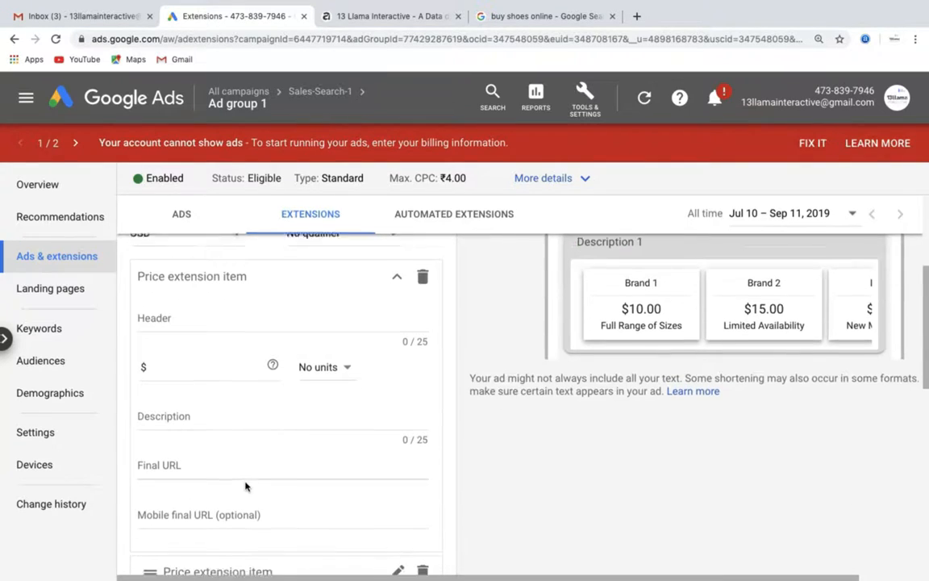
scroll(245, 486, "up", 3)
scroll(245, 486, "up", 2)
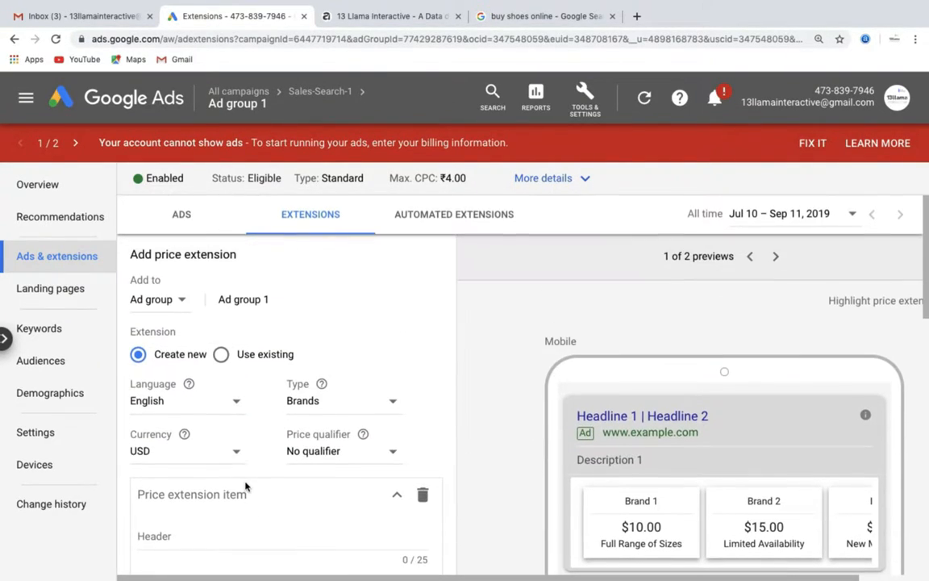
scroll(246, 487, "down", 1)
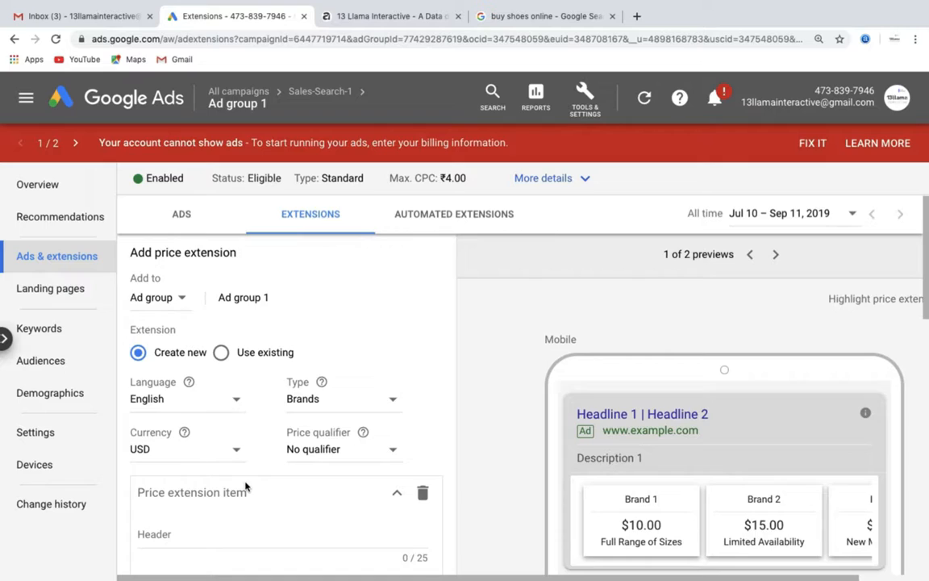
scroll(245, 486, "down", 2)
scroll(245, 485, "down", 3)
scroll(245, 486, "down", 1)
scroll(246, 487, "down", 1)
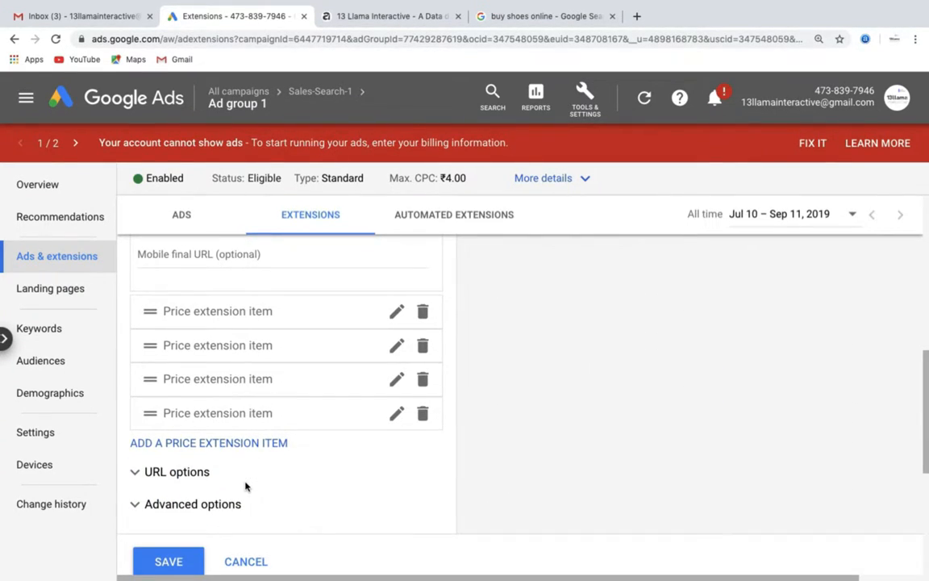
left_click(245, 561)
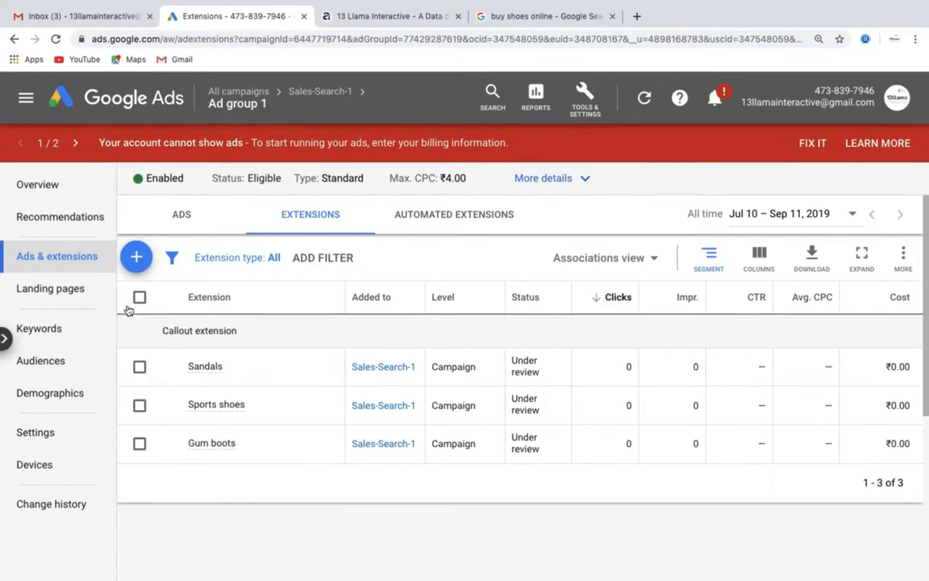
Start a new promotion extension and review the Promotion type options, leaving them unchanged
left_click(136, 263)
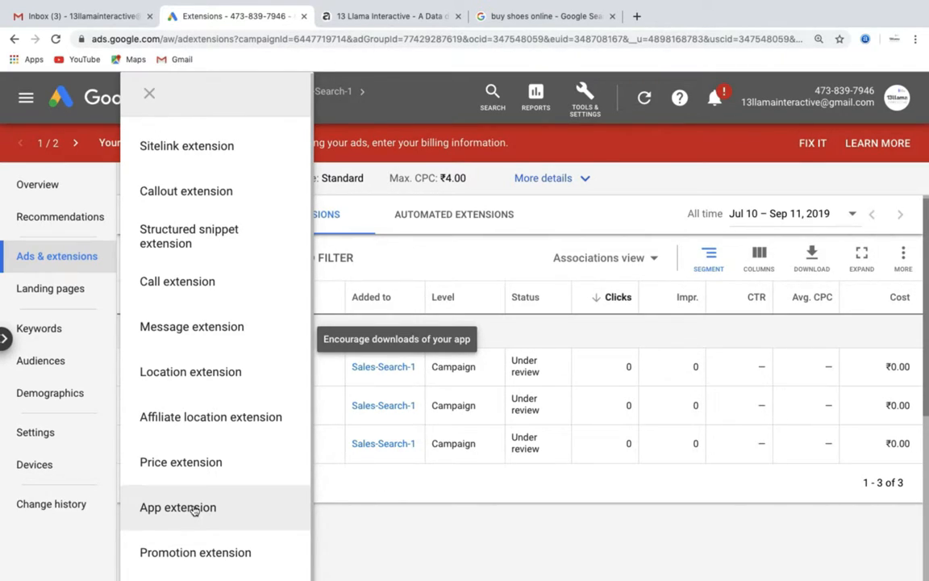
left_click(194, 554)
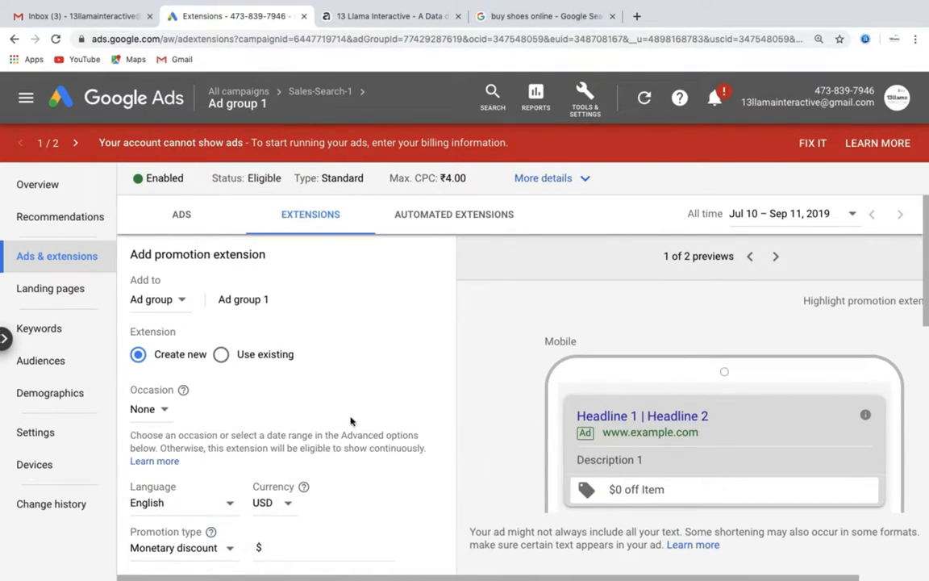
scroll(353, 417, "down", 2)
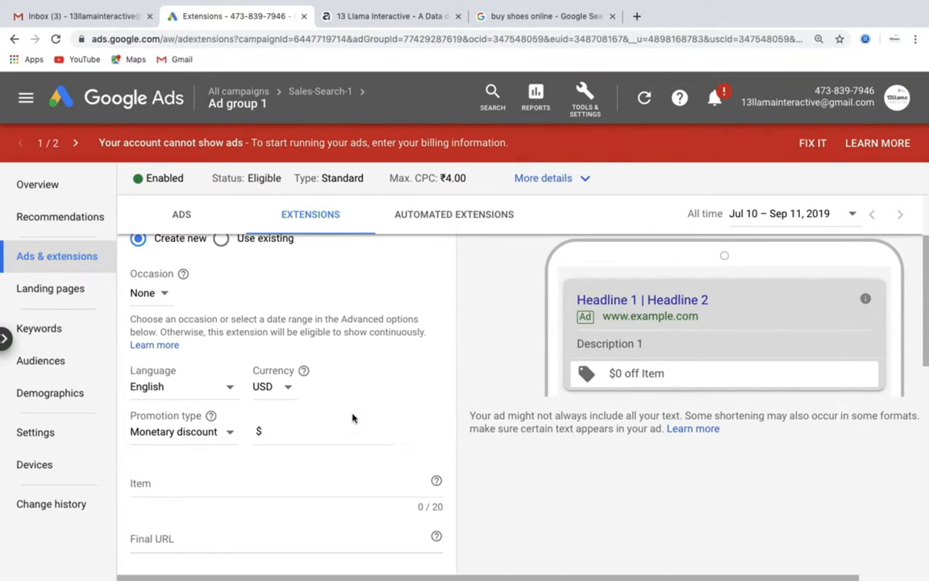
scroll(353, 417, "up", 1)
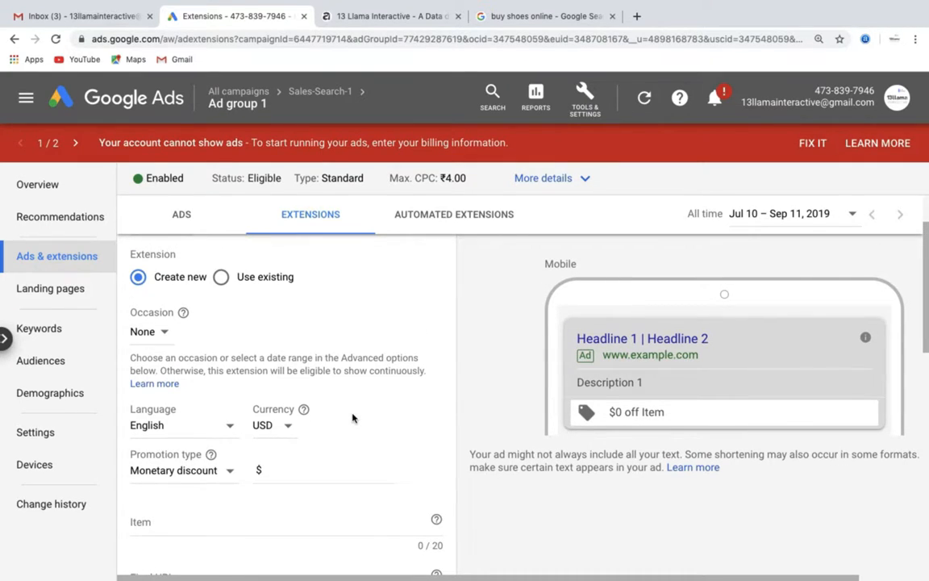
left_click(230, 471)
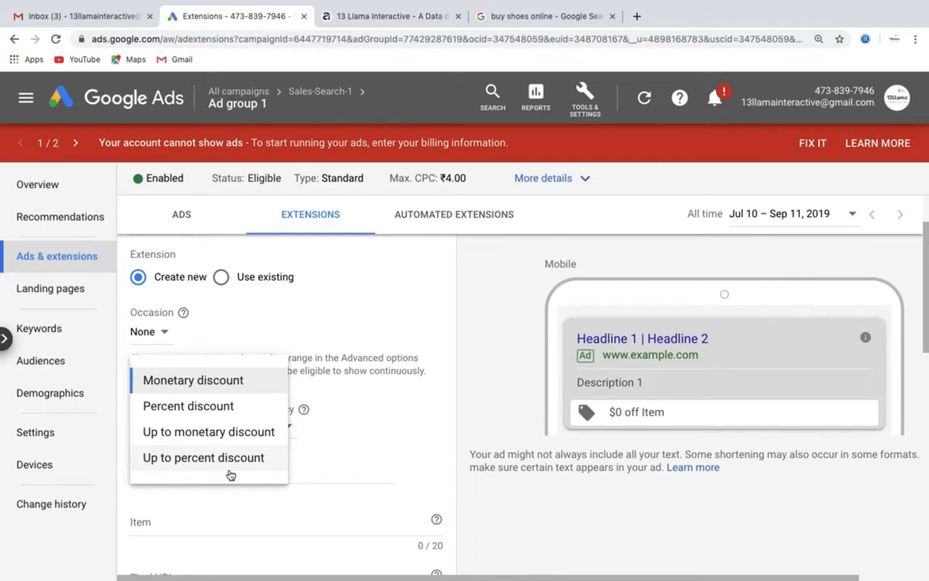
left_click(348, 450)
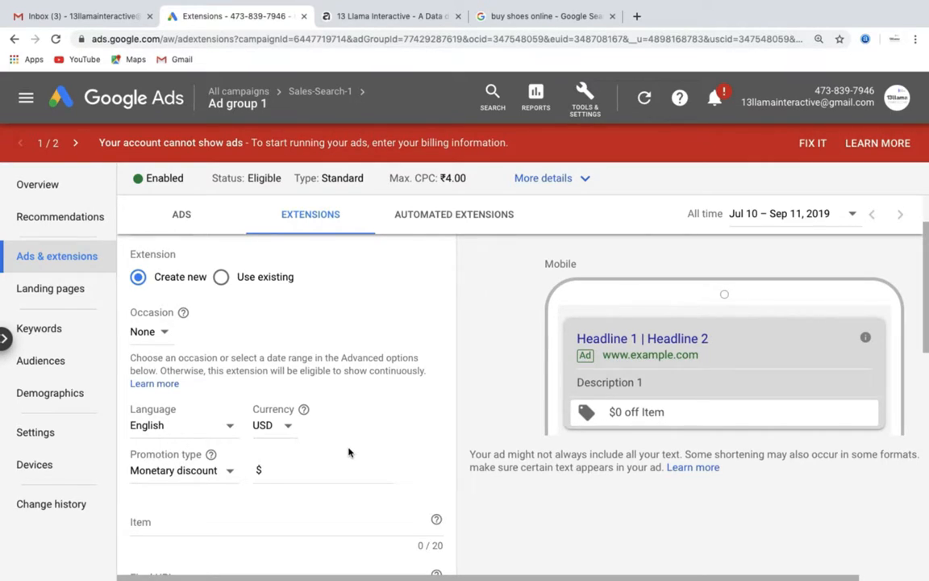
Check the Promotion details options, keep None, and scroll down to Advanced options
scroll(348, 452, "down", 3)
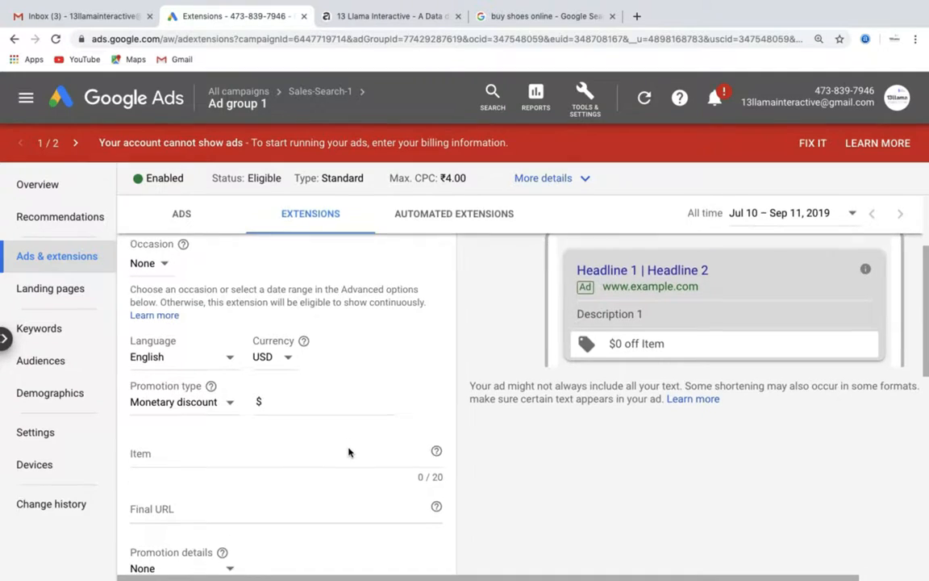
scroll(348, 449, "down", 4)
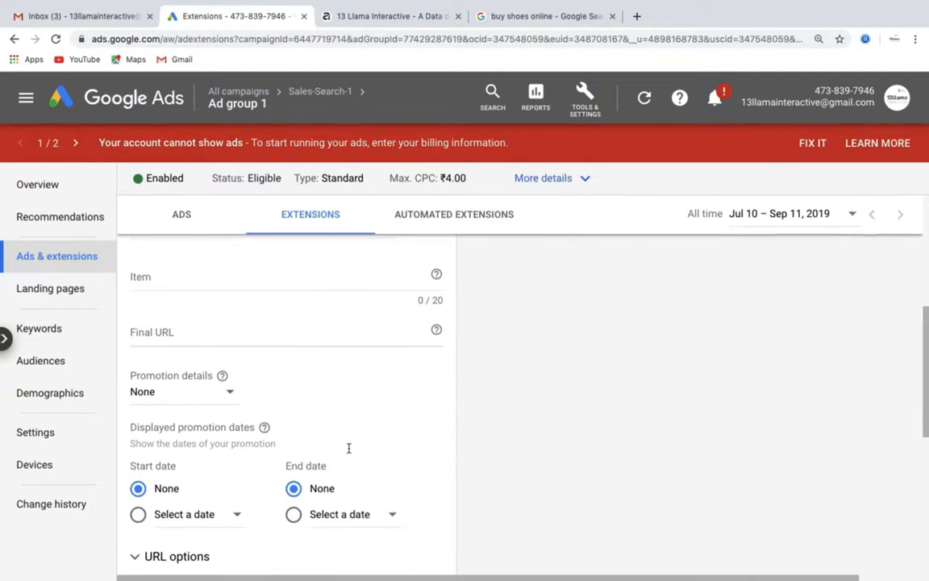
left_click(231, 392)
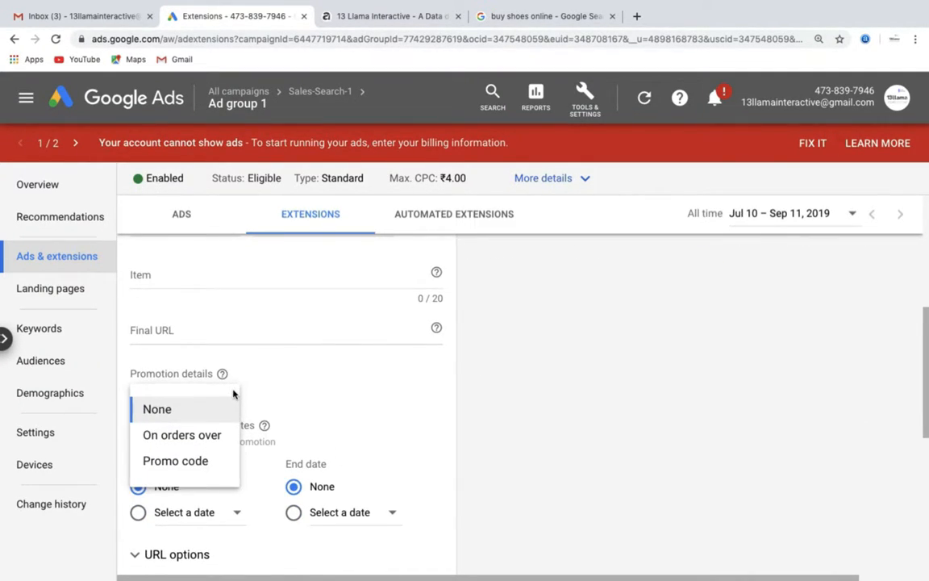
left_click(308, 401)
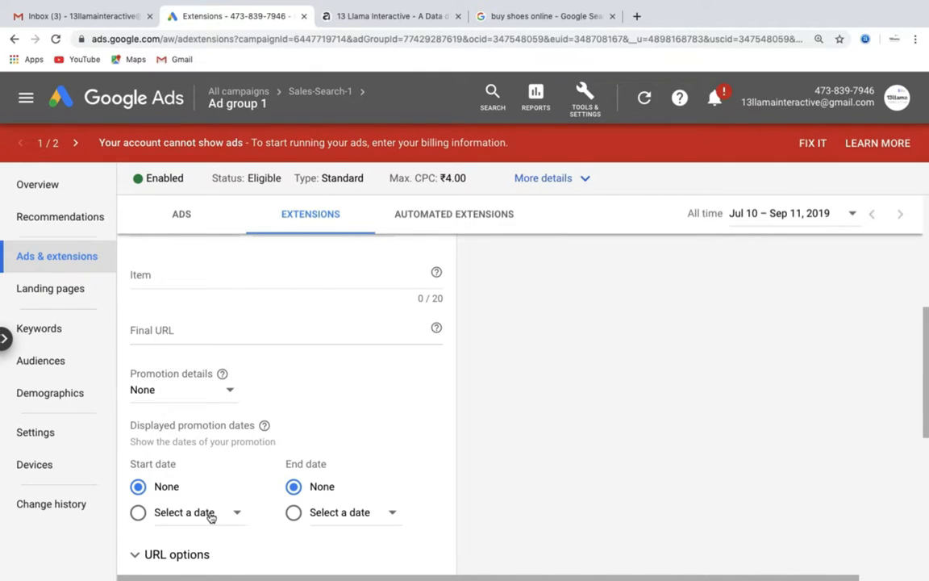
scroll(374, 436, "down", 2)
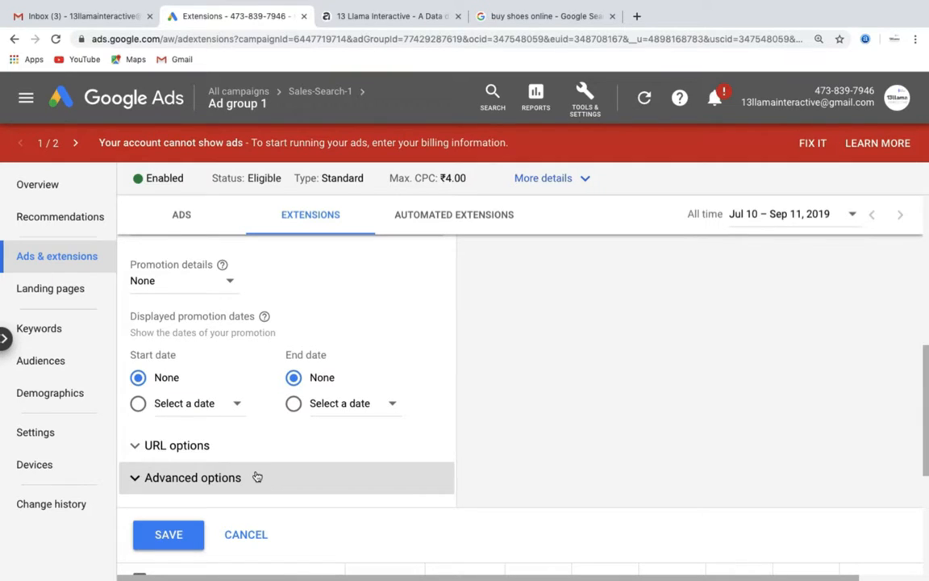
scroll(256, 477, "up", 5)
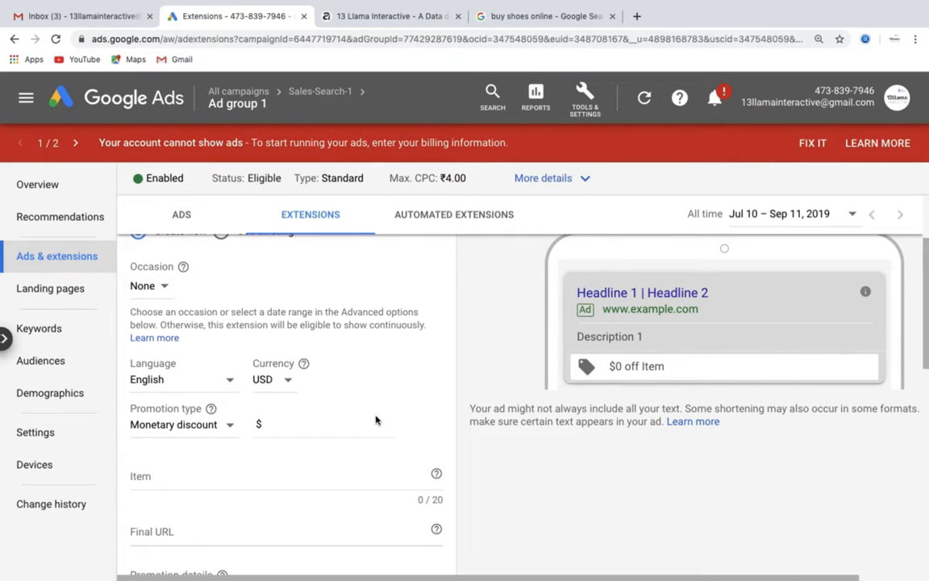
scroll(375, 420, "up", 3)
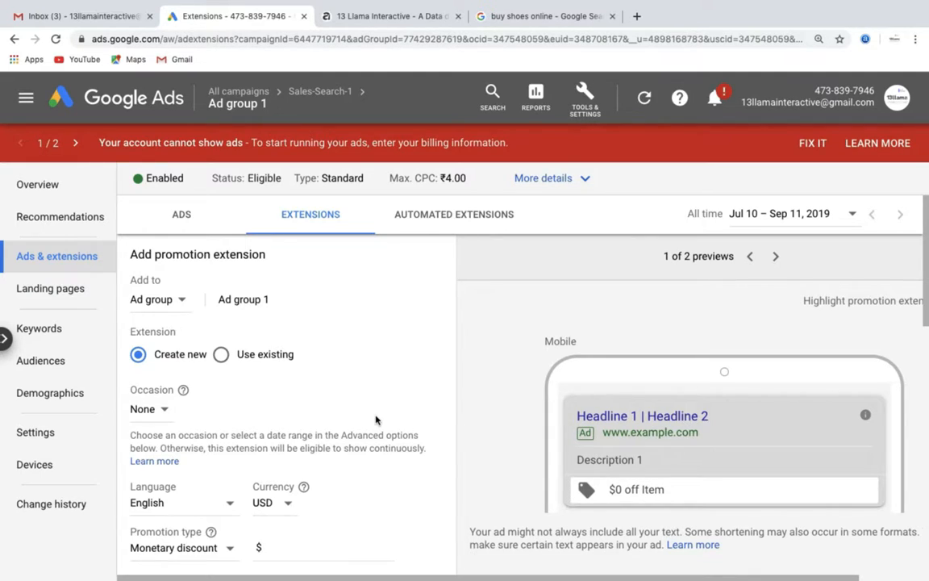
Show Ad group 1's Automated extensions tab, which has no stats yet
left_click(458, 217)
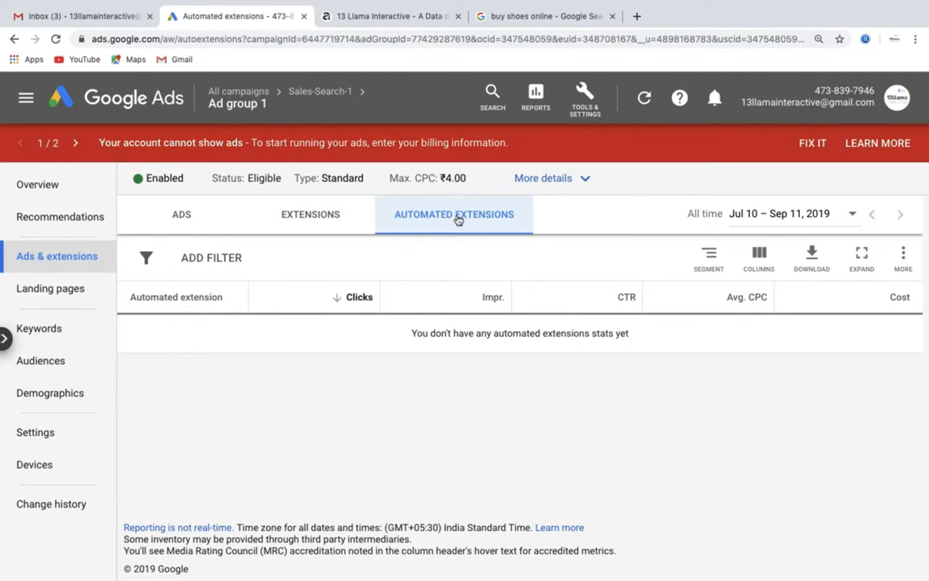